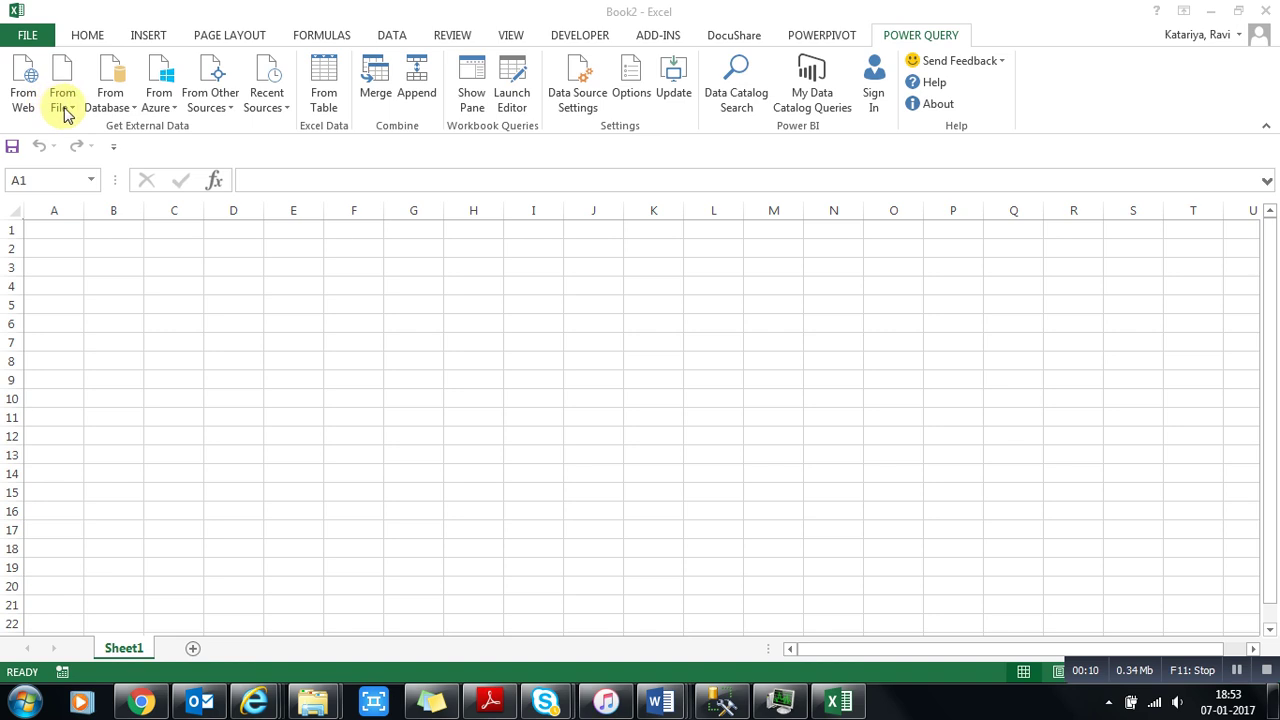
{"action": "left_click", "coordinate": [64, 110]}
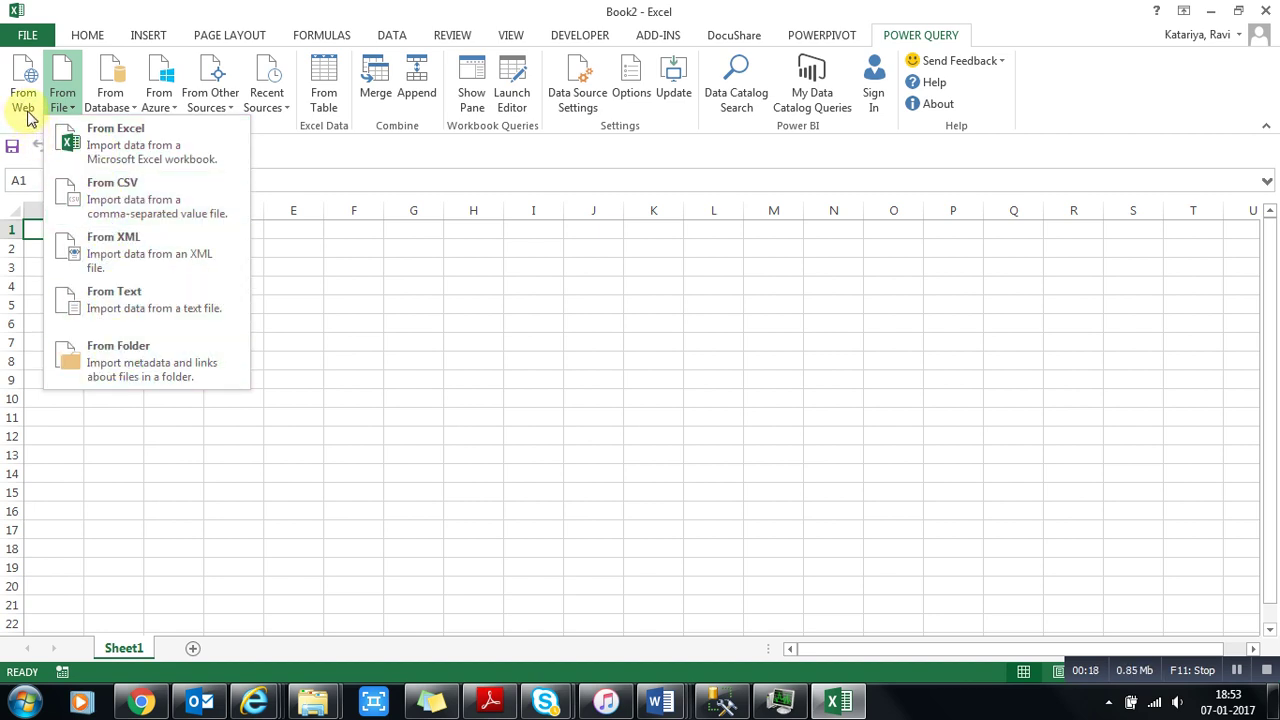
{"action": "left_click", "coordinate": [385, 248]}
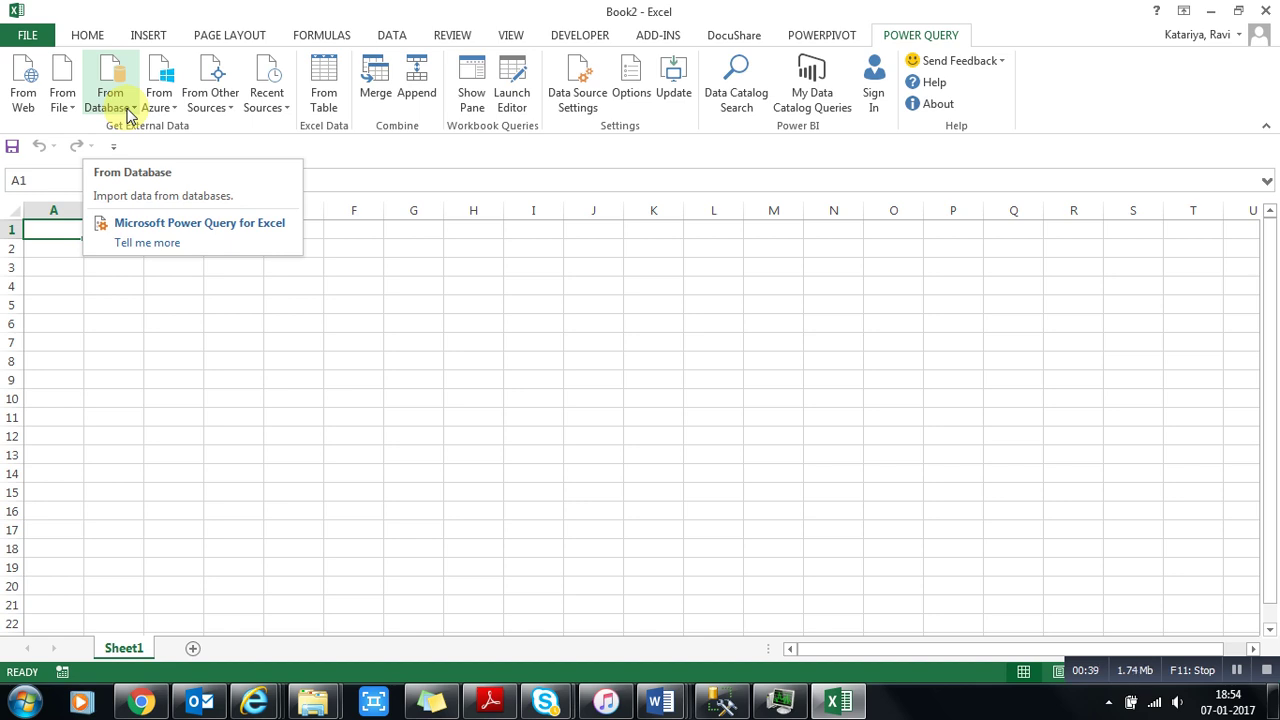
Start an import from a SQL Server database and look up the server name in SQL Server Management Studio
{"action": "left_click", "coordinate": [127, 110]}
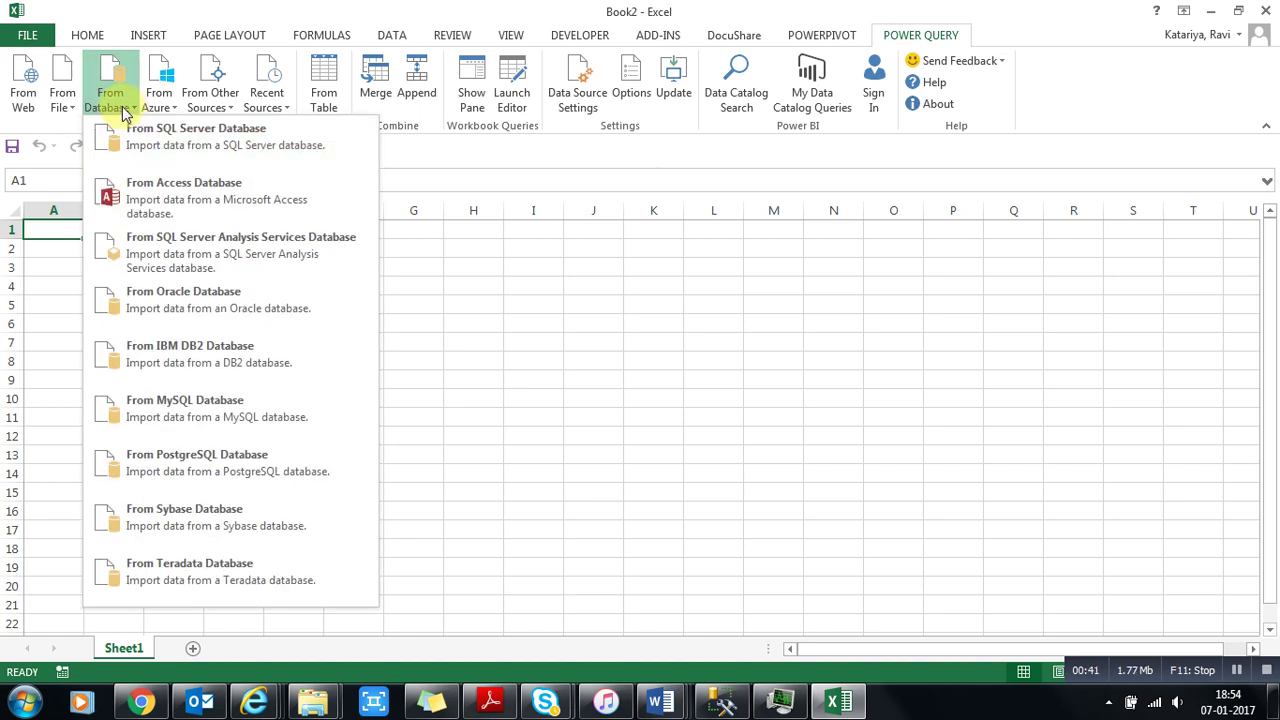
{"action": "left_click", "coordinate": [233, 145]}
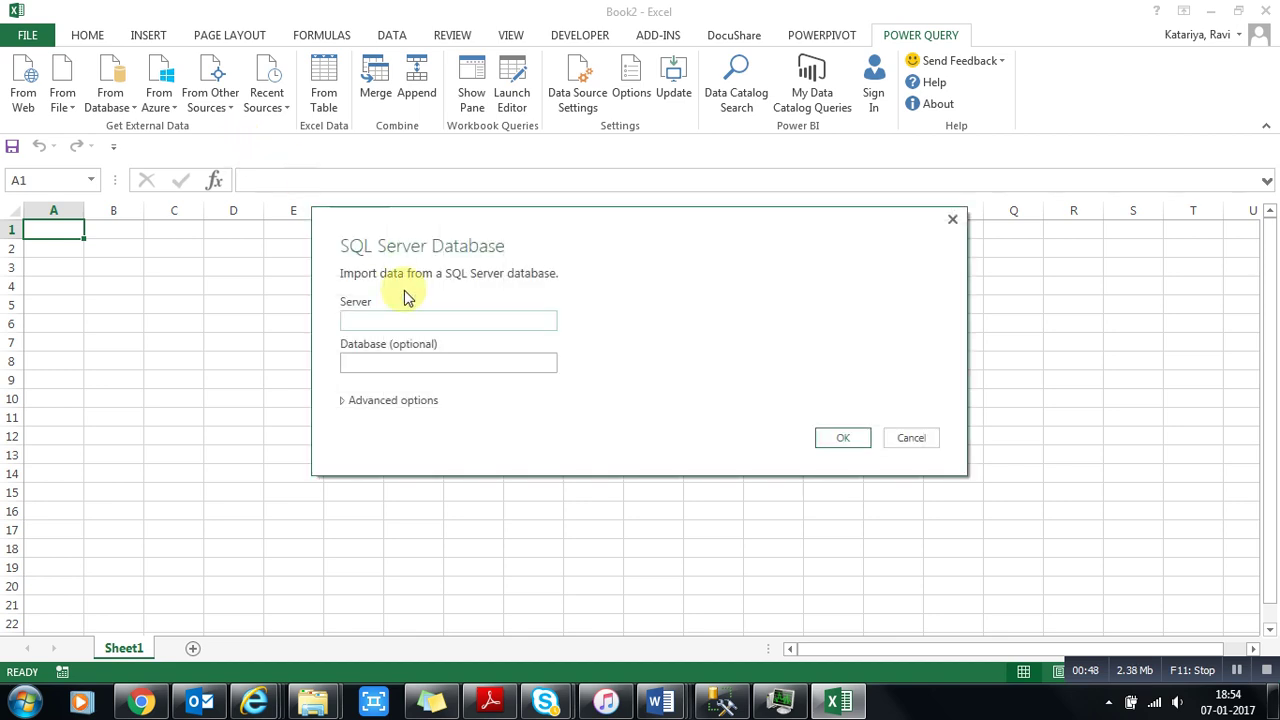
{"action": "left_click", "coordinate": [720, 700]}
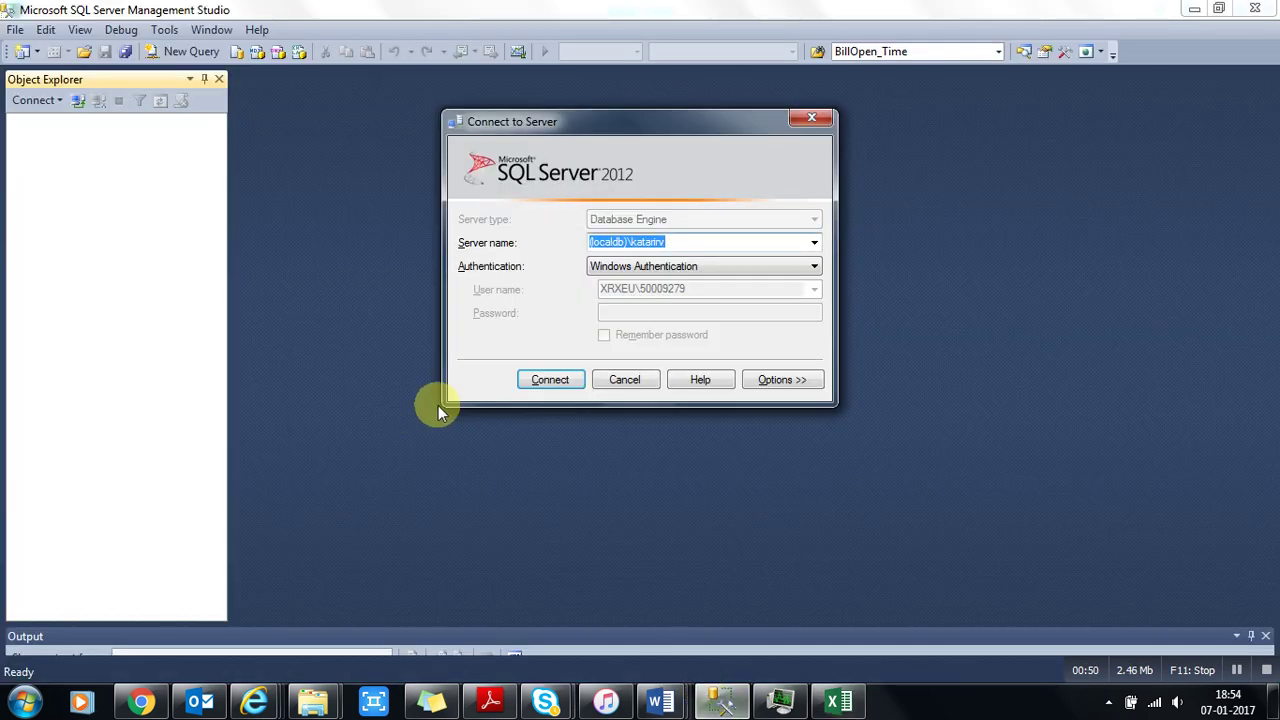
{"action": "left_click", "coordinate": [686, 243]}
{"action": "left_click_drag", "start_coordinate": [686, 243], "coordinate": [590, 242]}
{"action": "key", "text": "alt+Tab"}
{"action": "key", "text": "alt+Tab"}
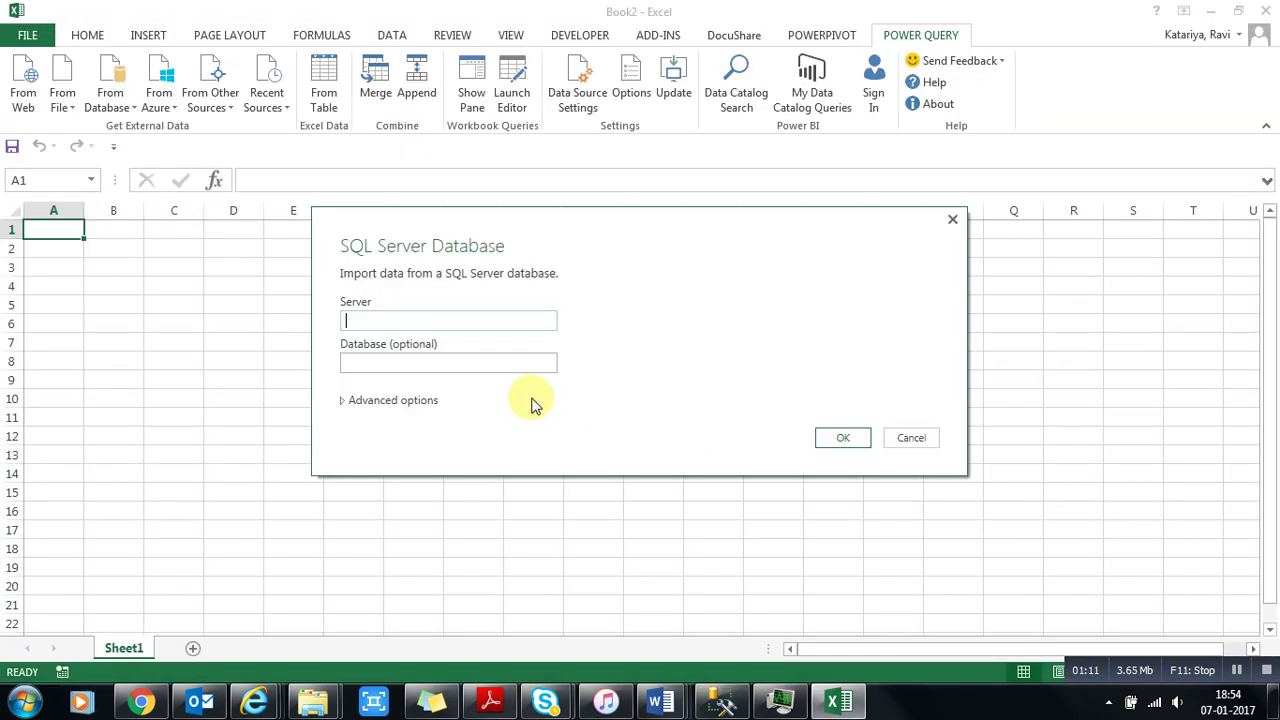
Connect to the server (localdb)\katarirv, expanding the advanced options but leaving the database and SQL statement blank
{"action": "left_click", "coordinate": [398, 318]}
{"action": "type", "text": "(localdb)\\katarirv"}
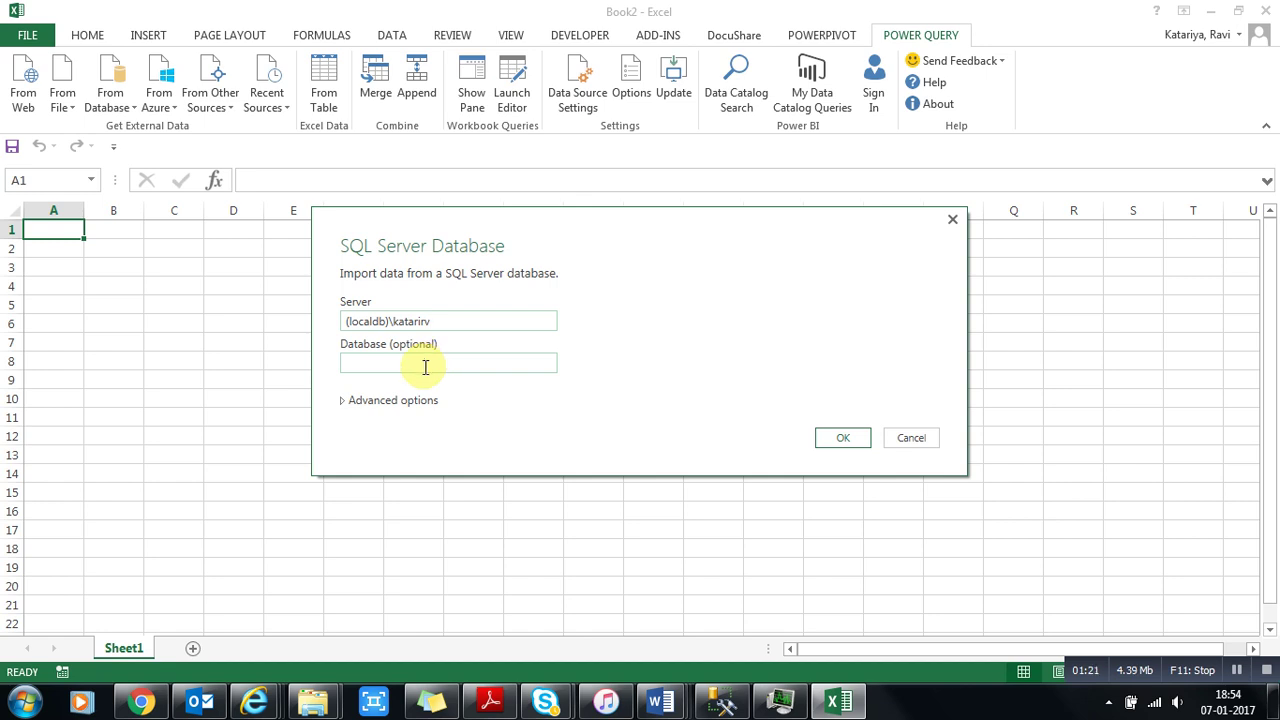
{"action": "left_click", "coordinate": [420, 365]}
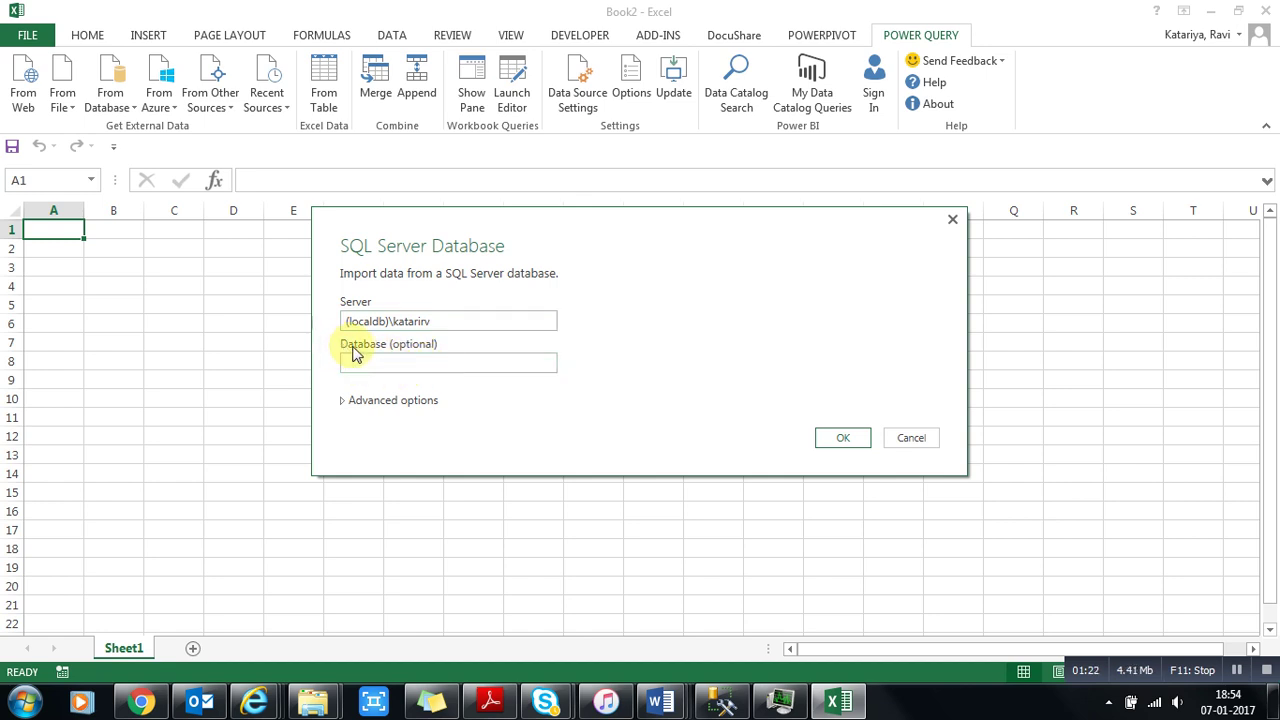
{"action": "left_click", "coordinate": [343, 403]}
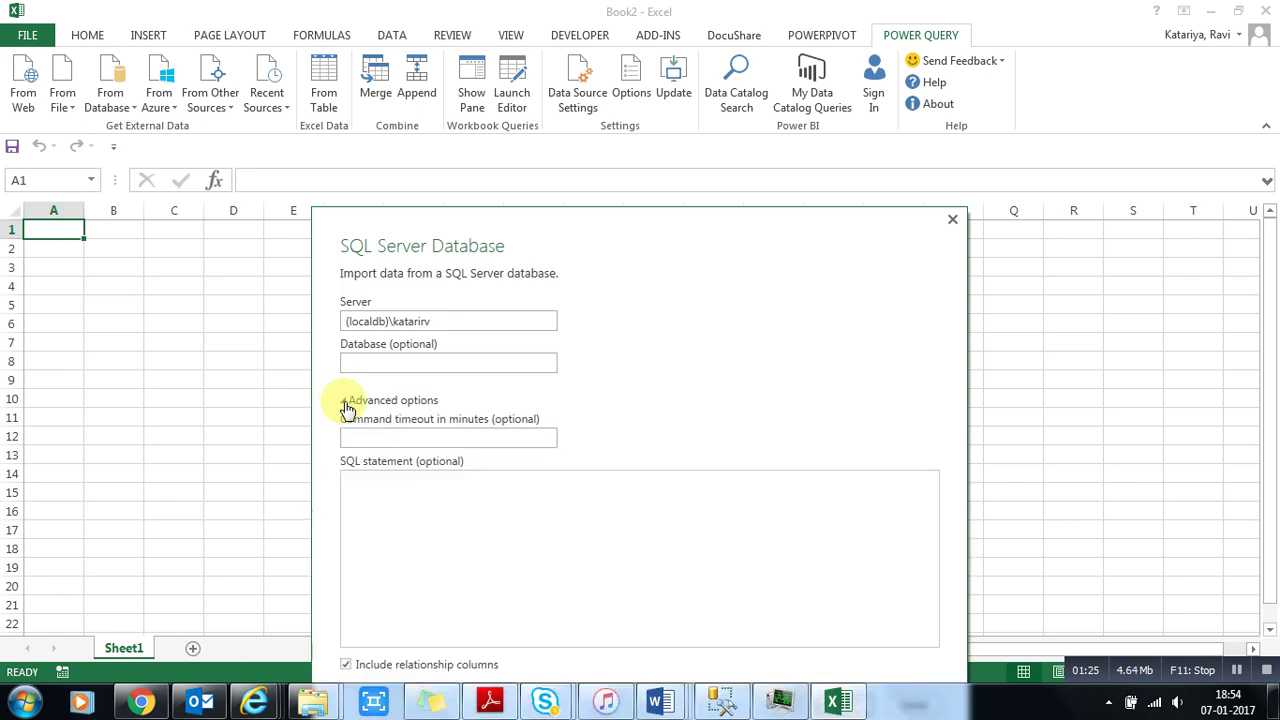
{"action": "left_click", "coordinate": [416, 487]}
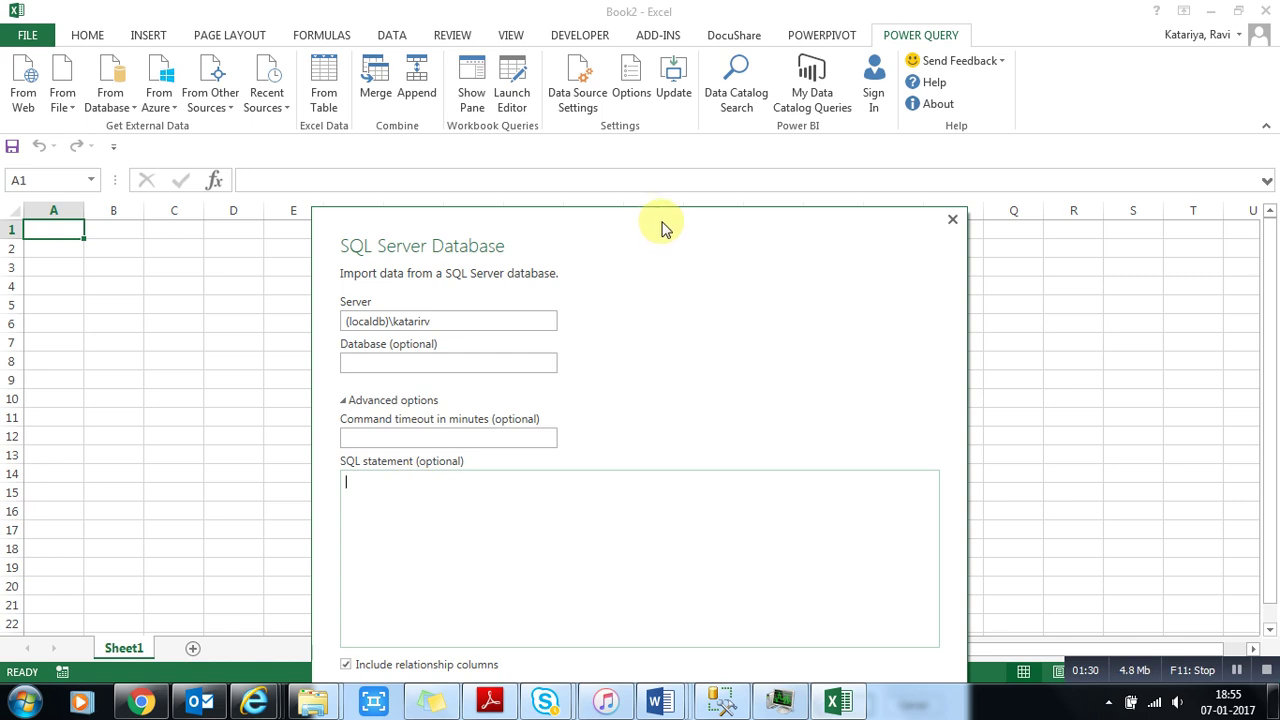
{"action": "left_click_drag", "start_coordinate": [663, 229], "coordinate": [622, 117]}
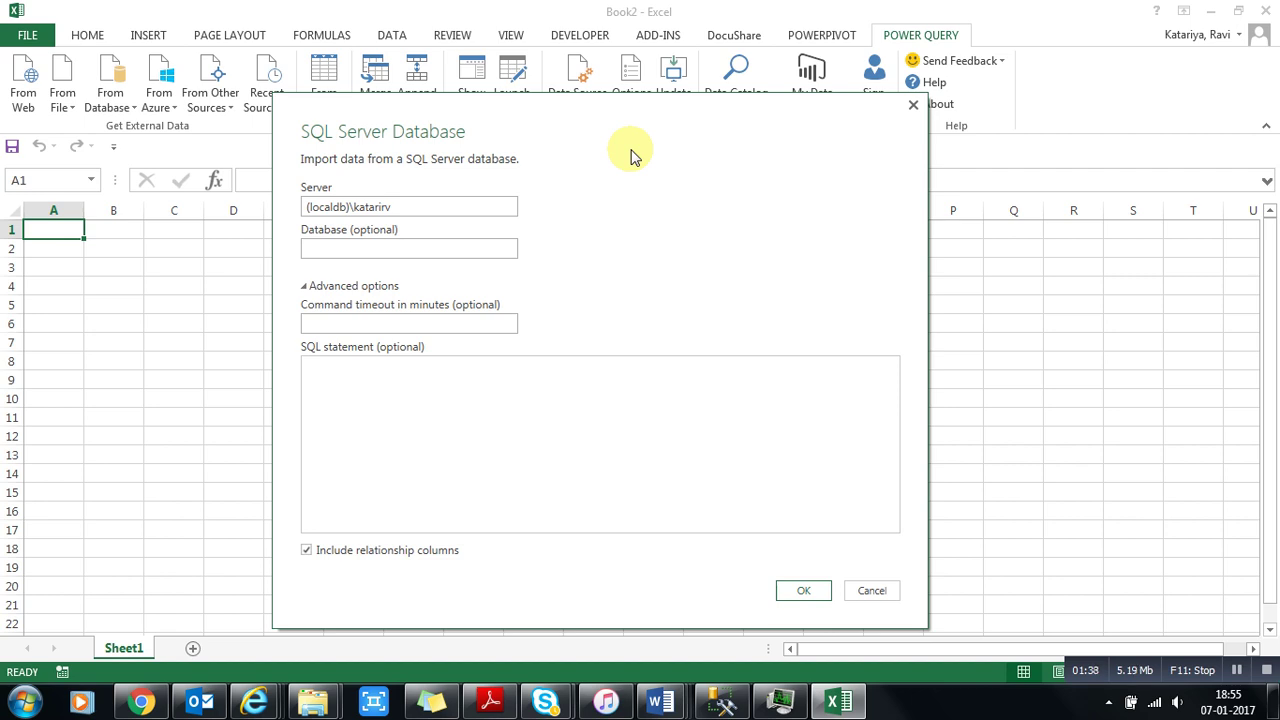
{"action": "left_click_drag", "start_coordinate": [403, 206], "coordinate": [318, 202]}
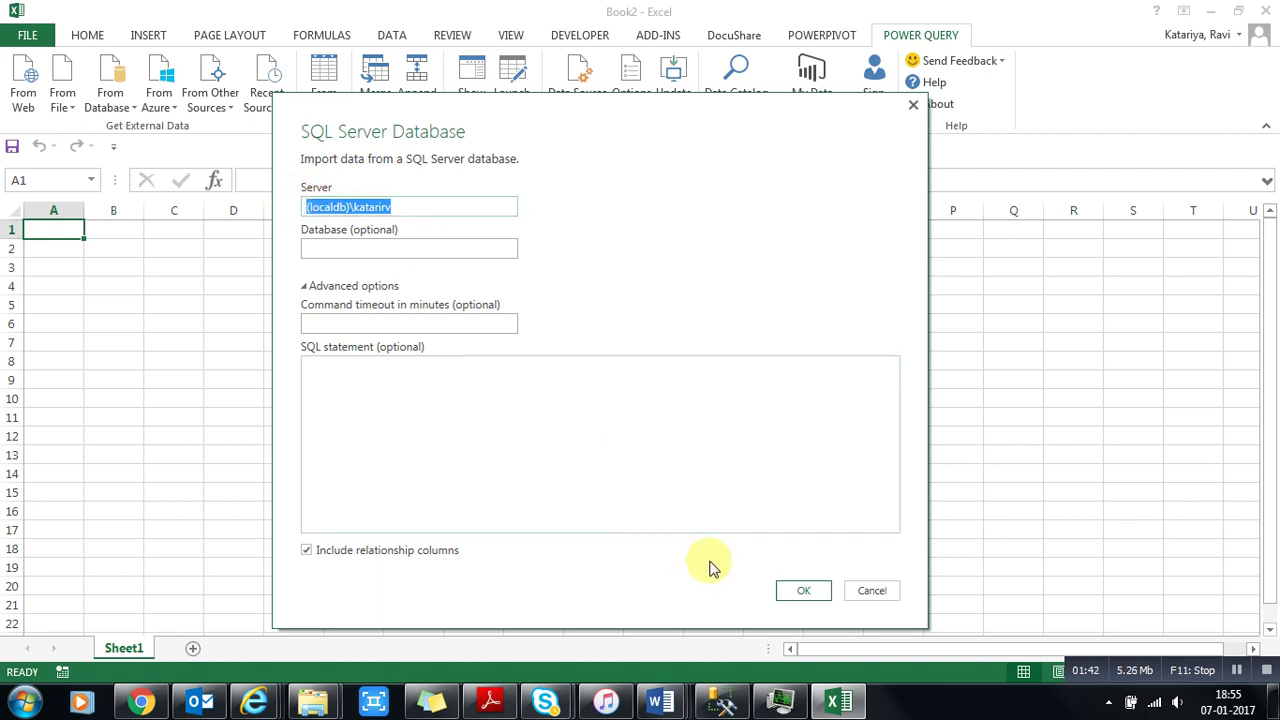
{"action": "left_click", "coordinate": [803, 590]}
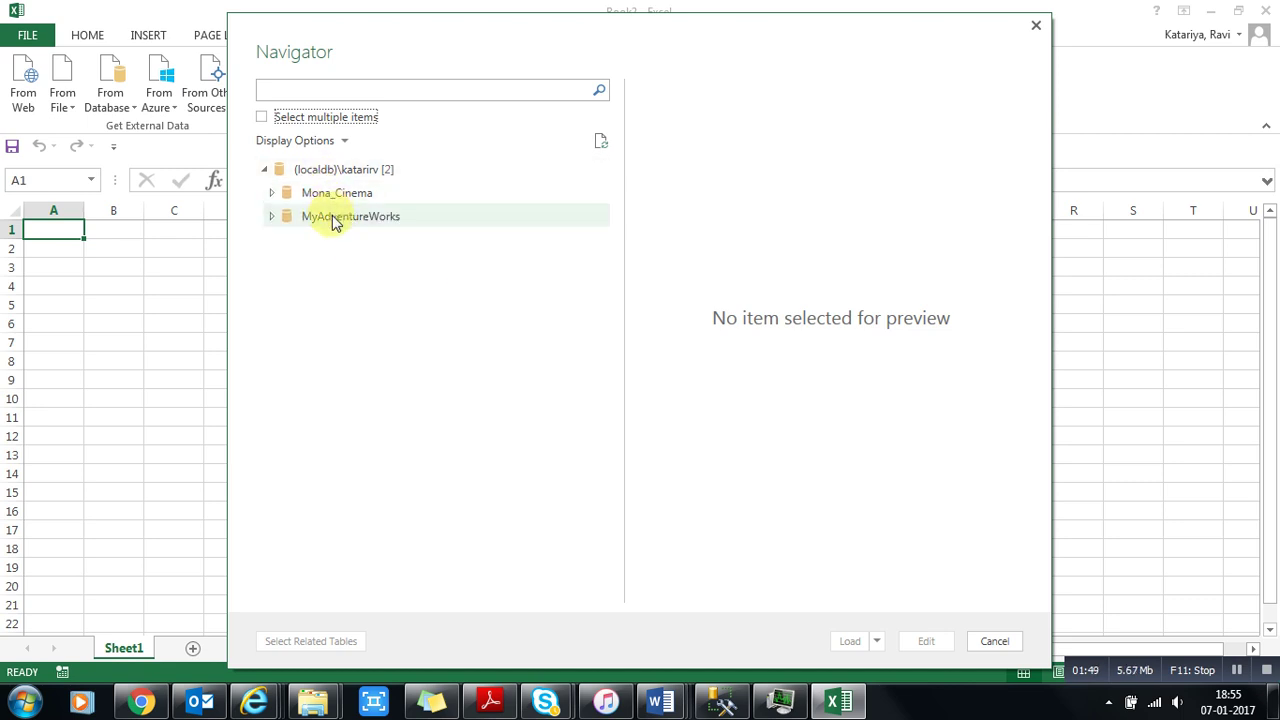
Try to open the MyAdventureWorks database with the current Windows credentials
{"action": "left_click", "coordinate": [276, 216]}
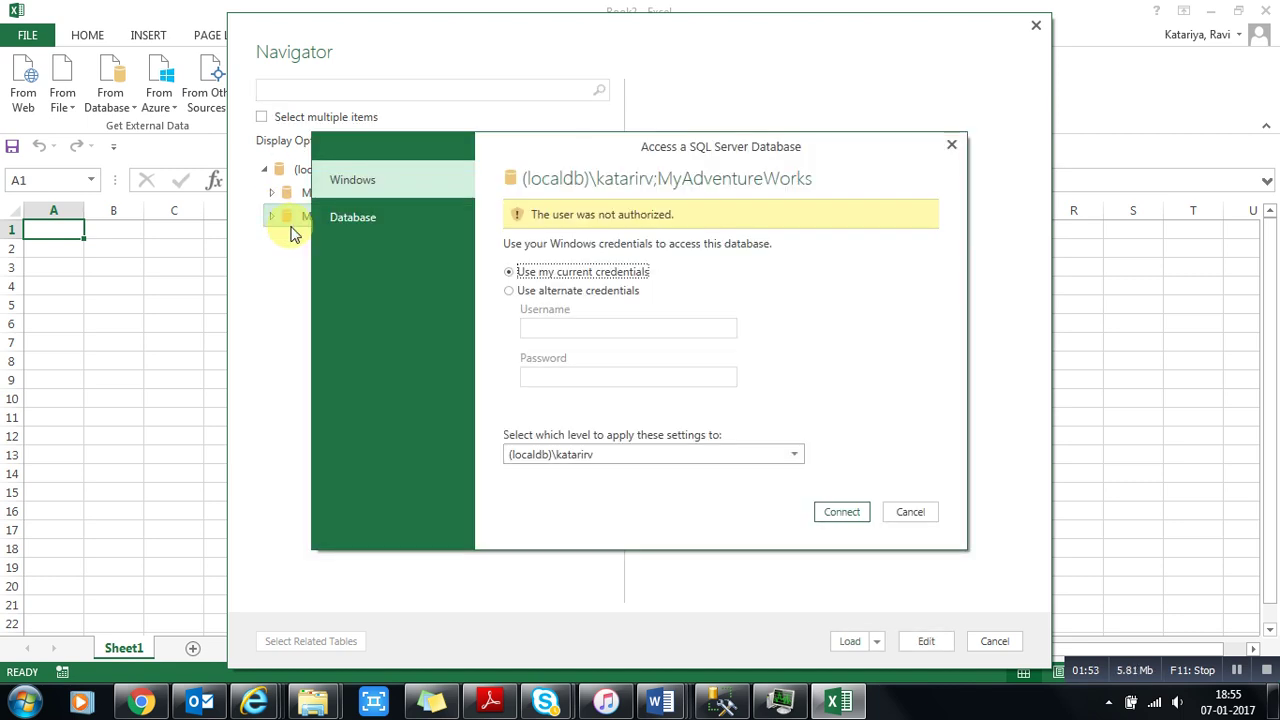
{"action": "left_click", "coordinate": [835, 511]}
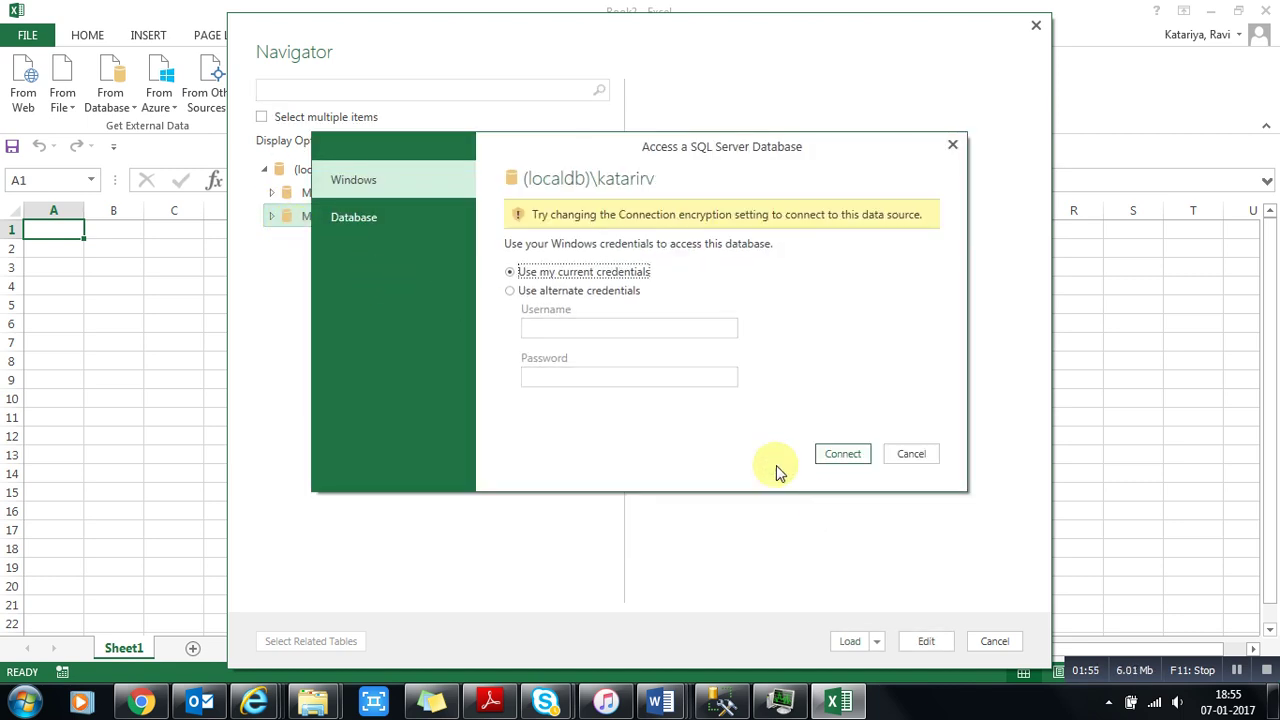
{"action": "left_click", "coordinate": [905, 458]}
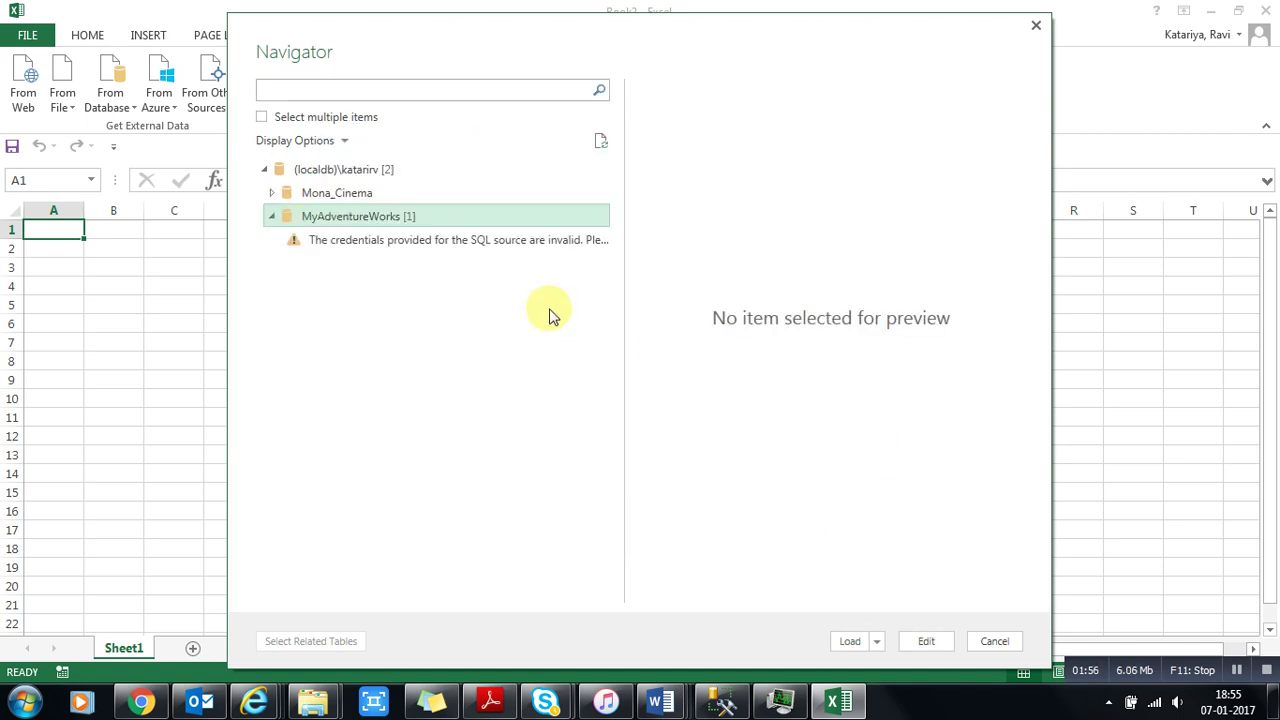
Expand the Mona_Cinema database and preview its Customer$ table
{"action": "left_click", "coordinate": [274, 194]}
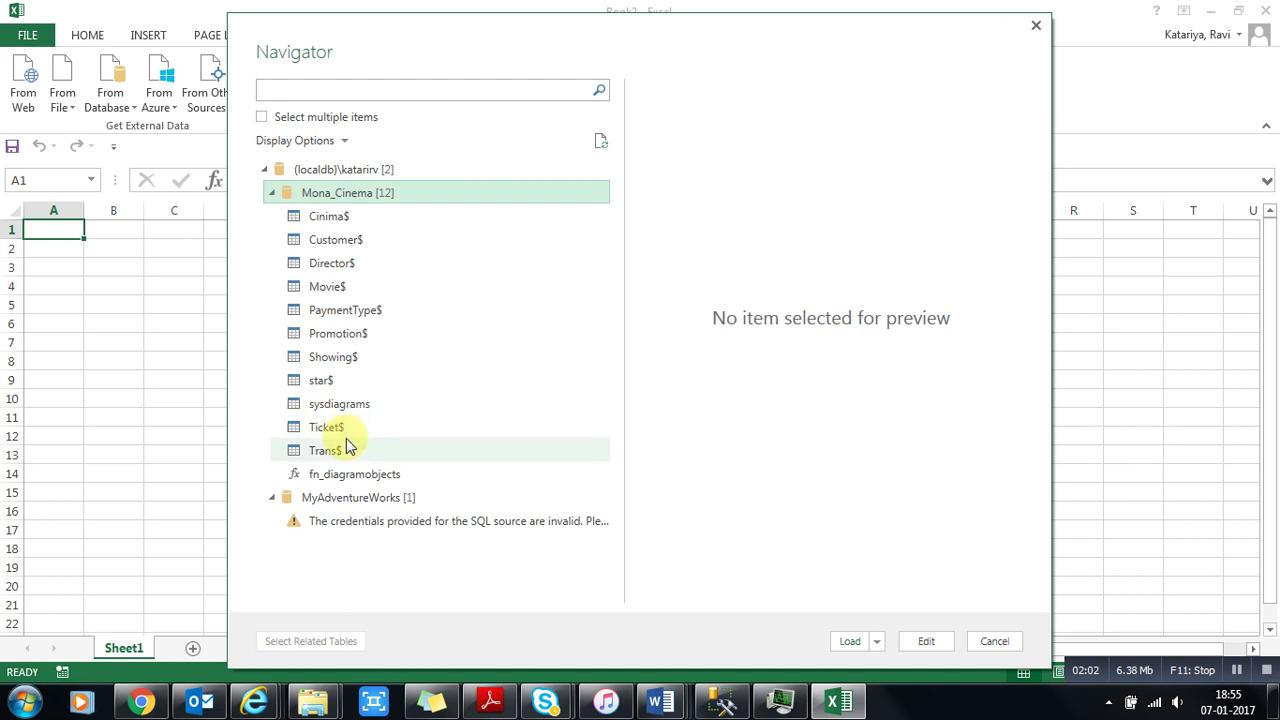
{"action": "left_click", "coordinate": [337, 246]}
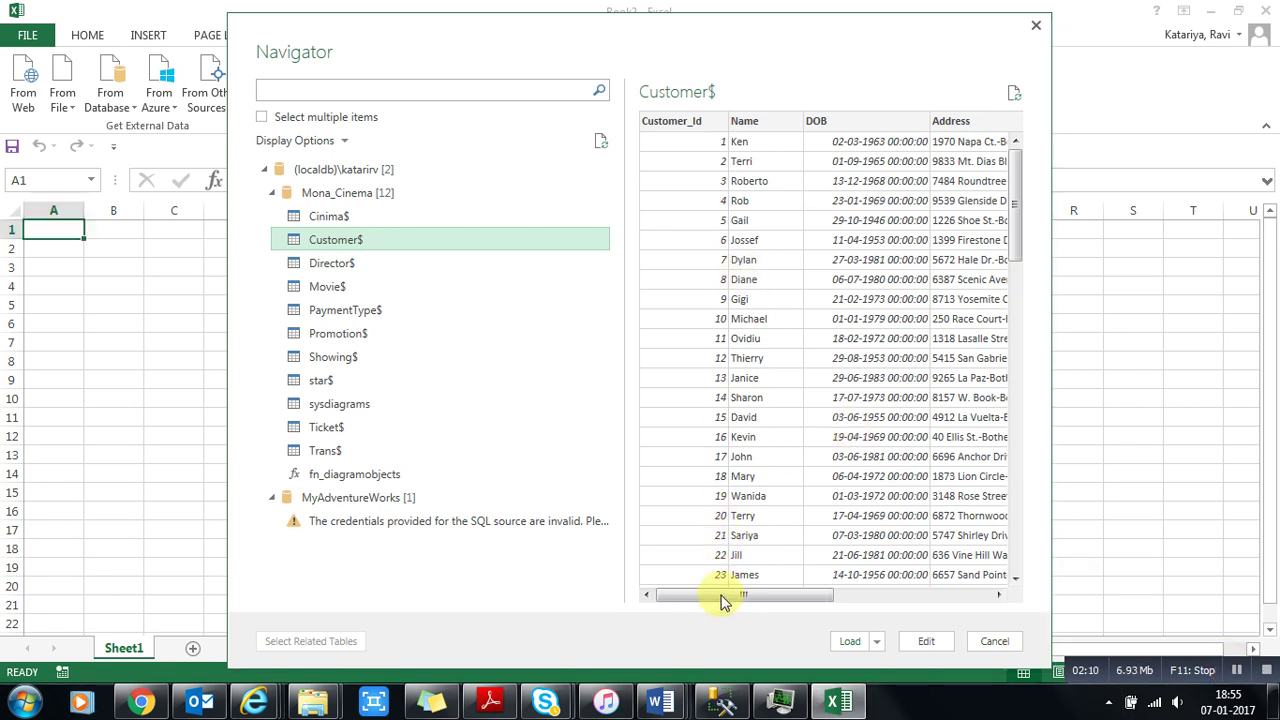
{"action": "left_click_drag", "start_coordinate": [724, 599], "coordinate": [677, 596]}
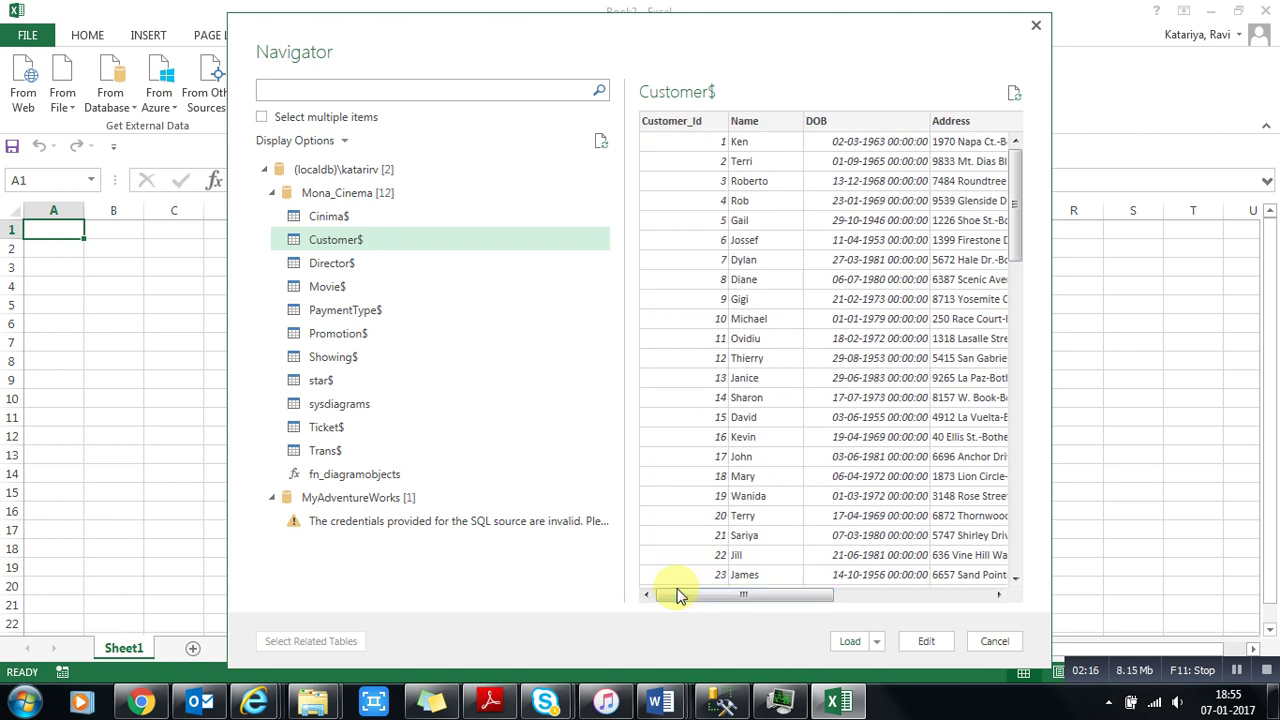
Browse the previews of the other Mona_Cinema tables, including Director$, Cinima$, Movie$, PaymentType$ and Promotion$
{"action": "left_click", "coordinate": [346, 263]}
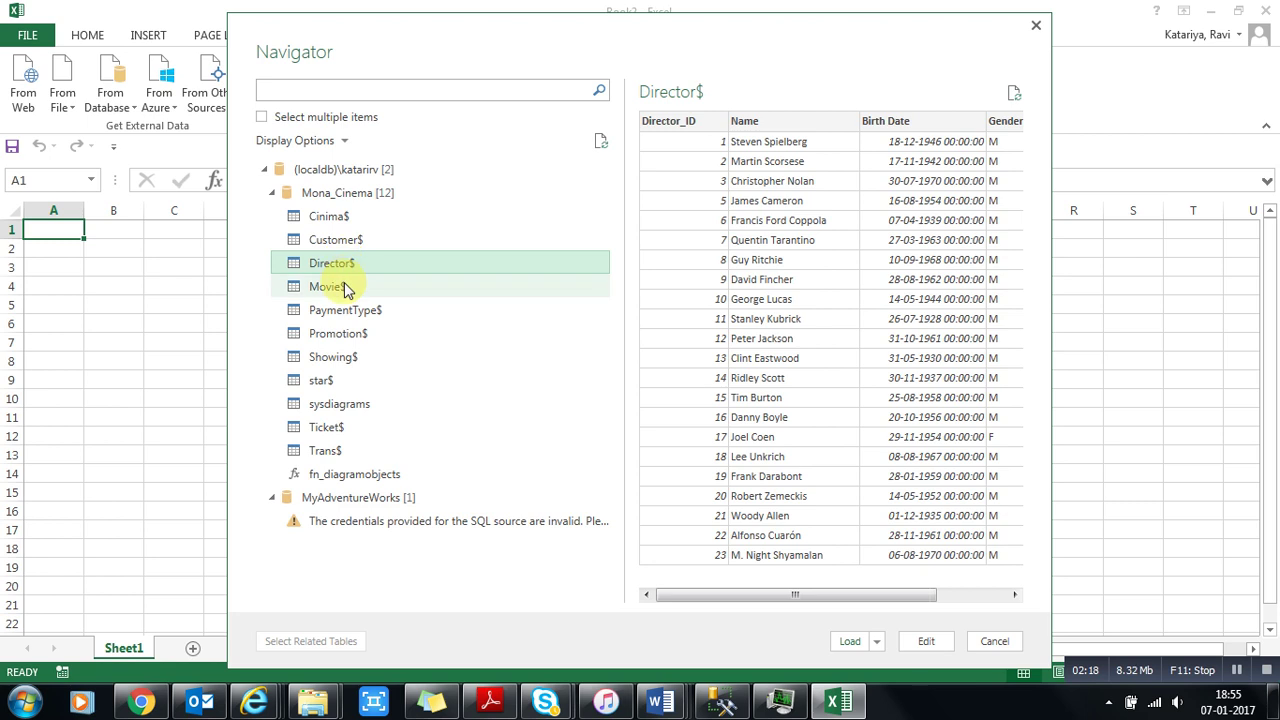
{"action": "left_click", "coordinate": [343, 285]}
{"action": "left_click", "coordinate": [343, 262]}
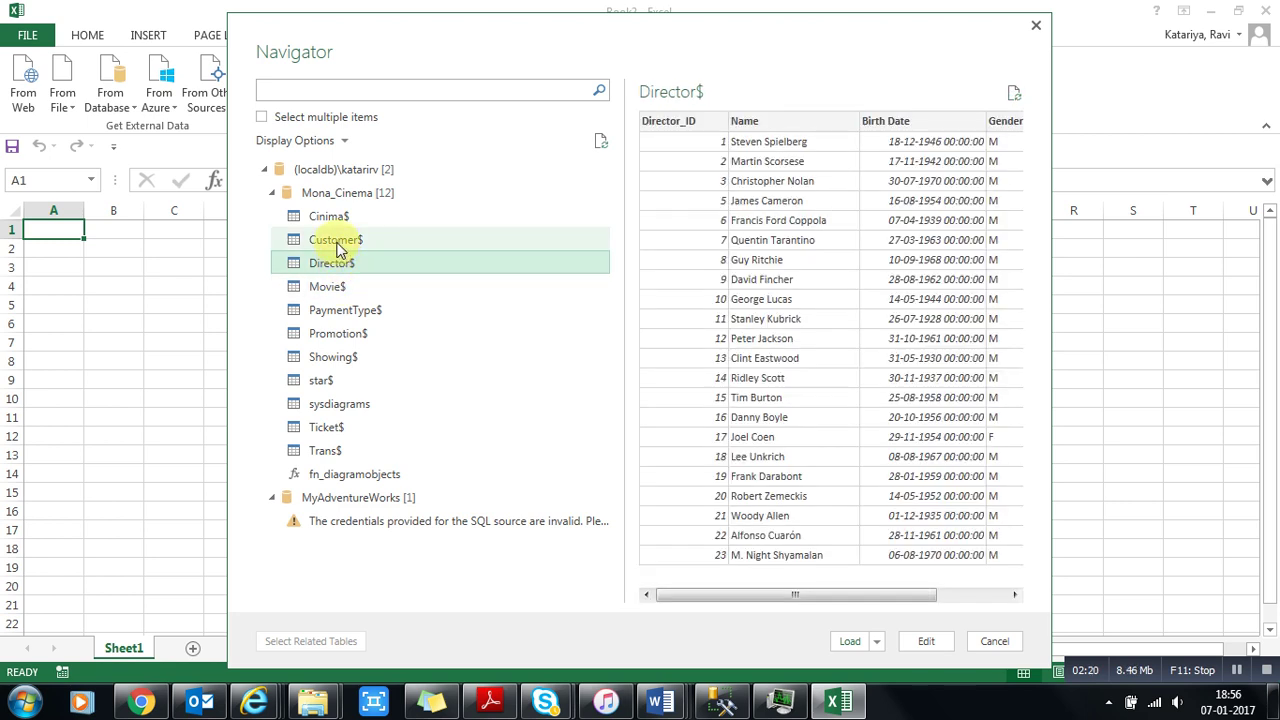
{"action": "left_click", "coordinate": [336, 241]}
{"action": "left_click", "coordinate": [332, 220]}
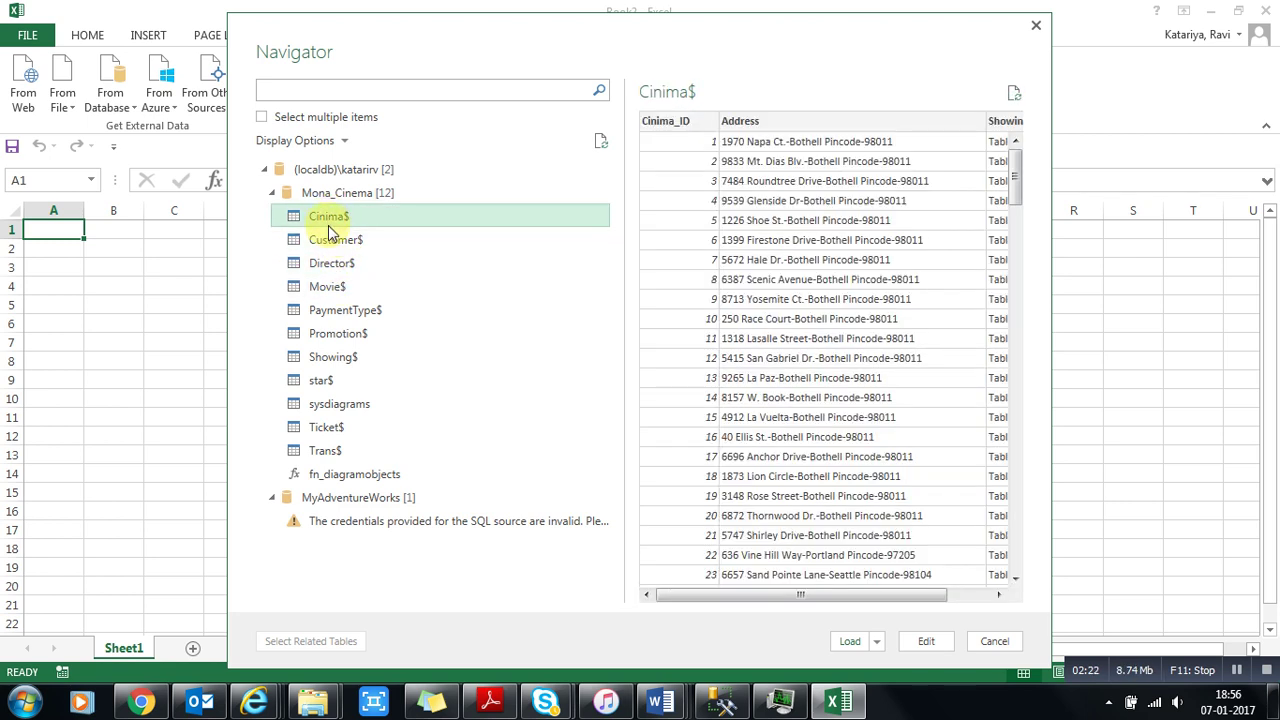
{"action": "left_click", "coordinate": [330, 240]}
{"action": "left_click", "coordinate": [334, 263]}
{"action": "left_click", "coordinate": [338, 287]}
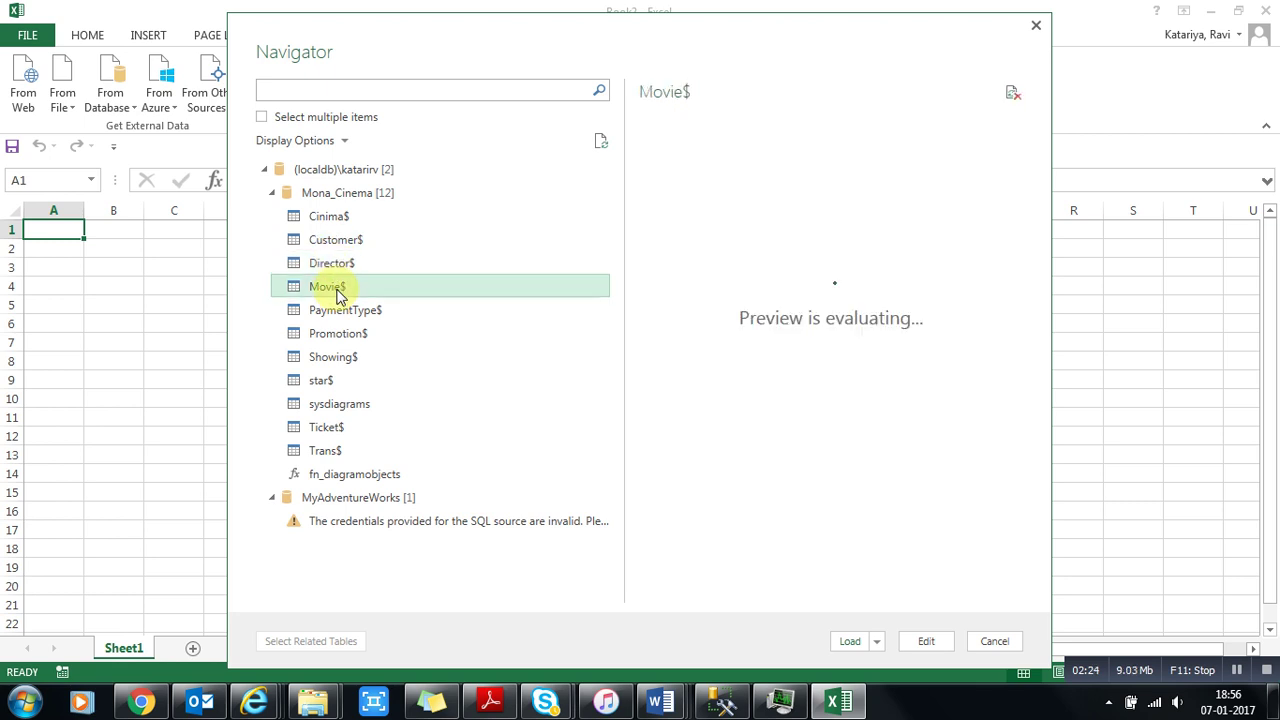
{"action": "left_click", "coordinate": [334, 313]}
{"action": "left_click", "coordinate": [340, 338]}
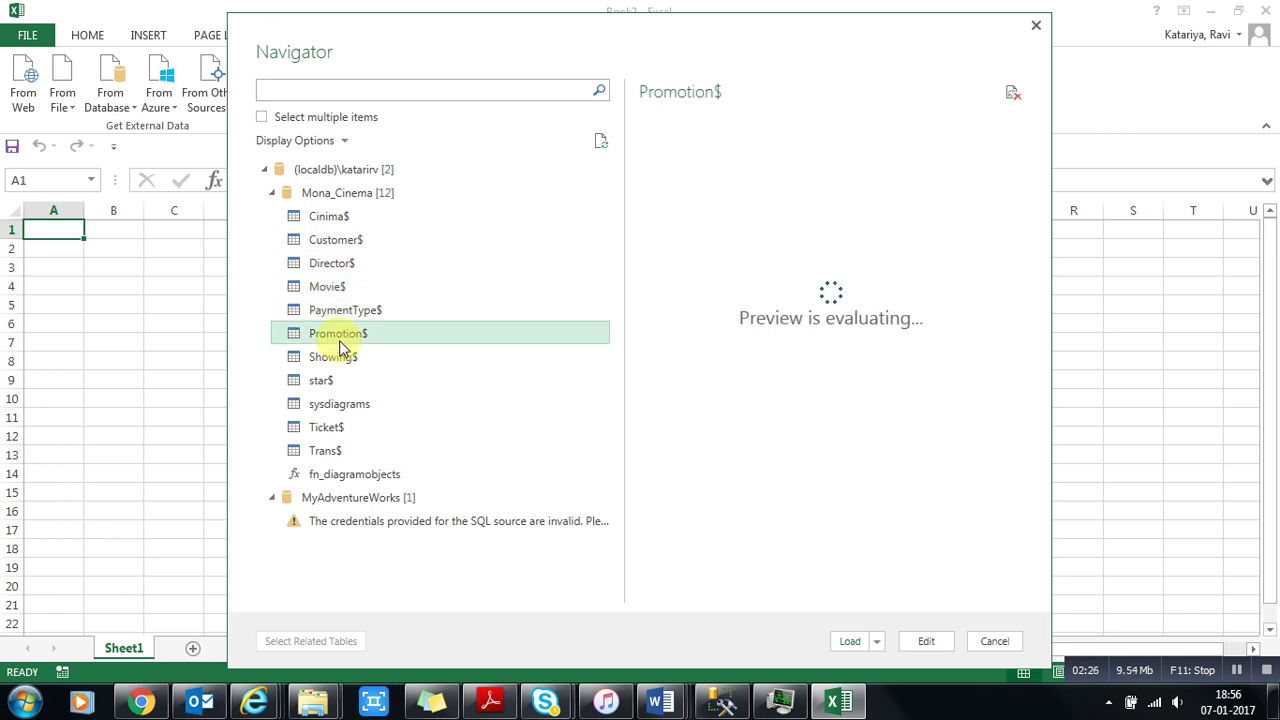
{"action": "left_click", "coordinate": [336, 287]}
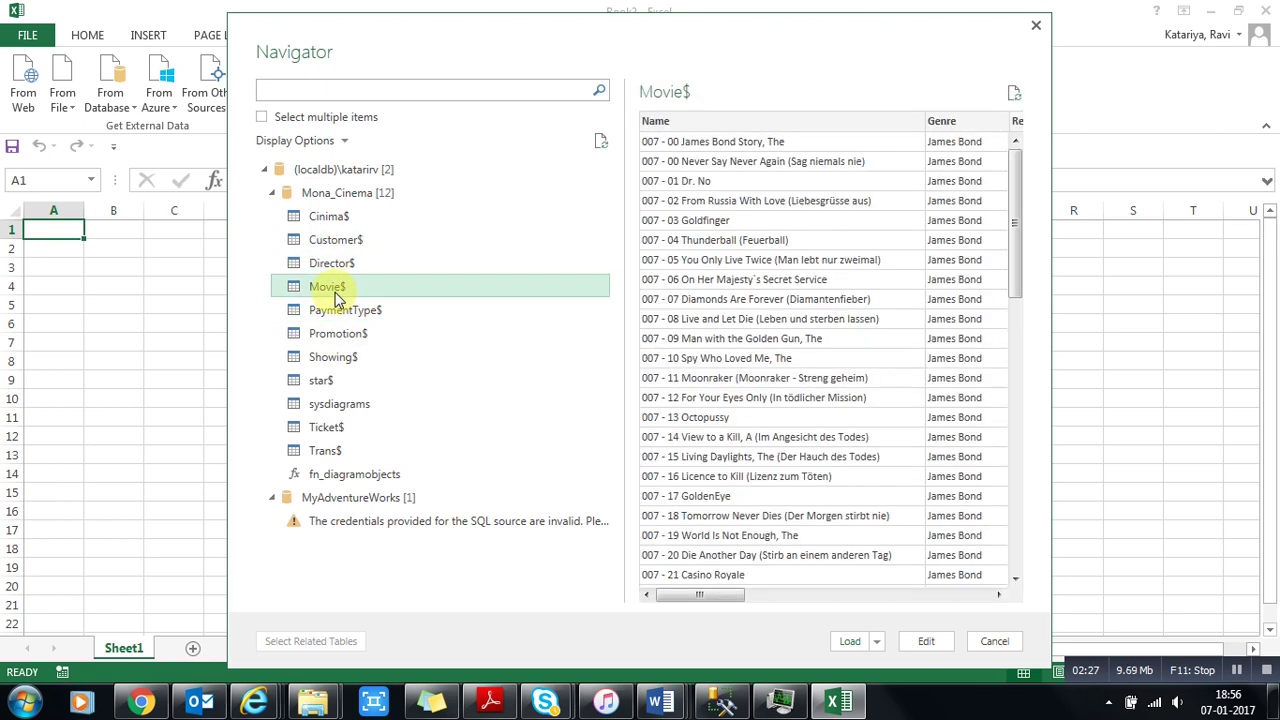
Select the Customer$ table and open it for editing in the Query Editor instead of loading it directly
{"action": "left_click", "coordinate": [330, 240]}
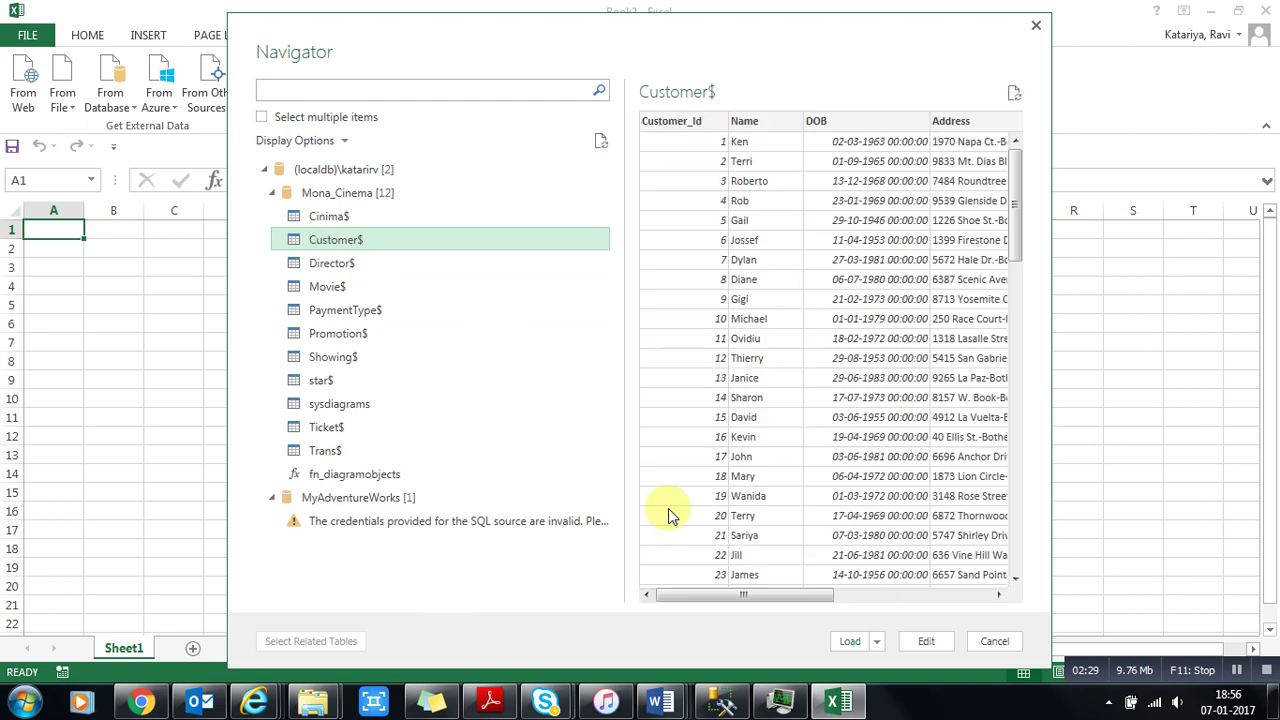
{"action": "left_click", "coordinate": [875, 642]}
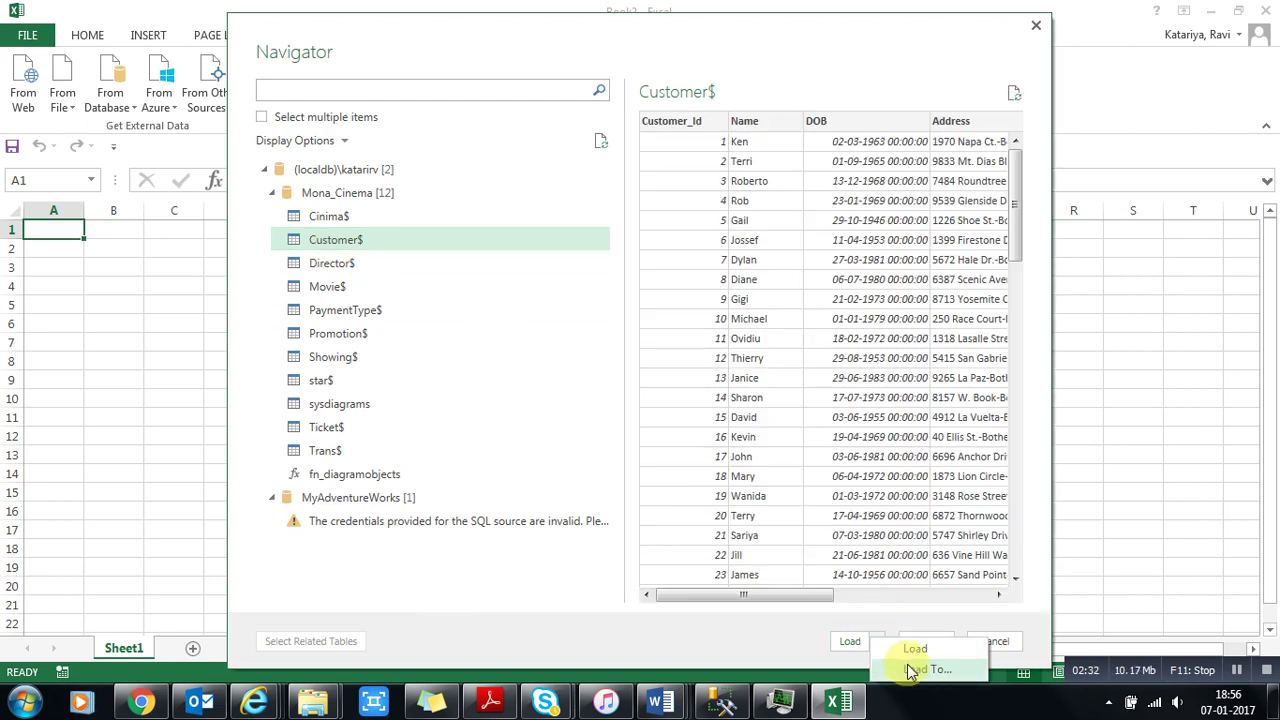
{"action": "left_click", "coordinate": [878, 638]}
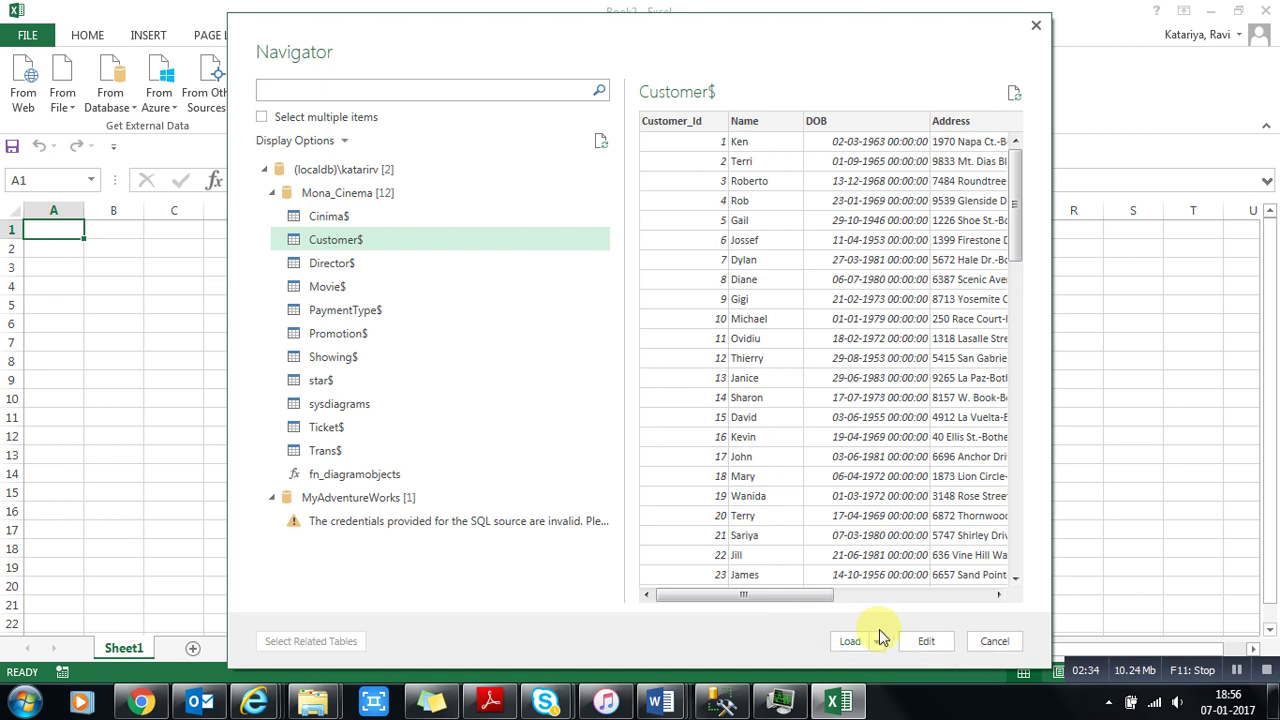
{"action": "left_click", "coordinate": [929, 643]}
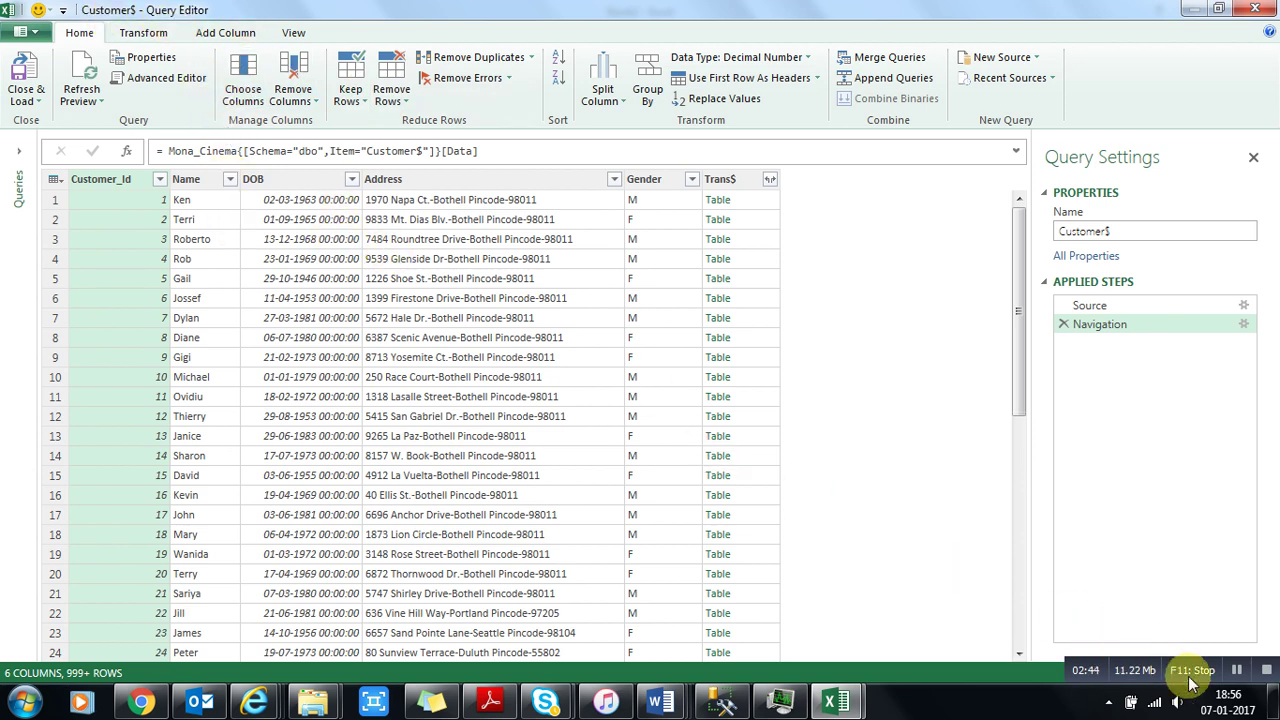
{"action": "left_click", "coordinate": [1238, 672]}
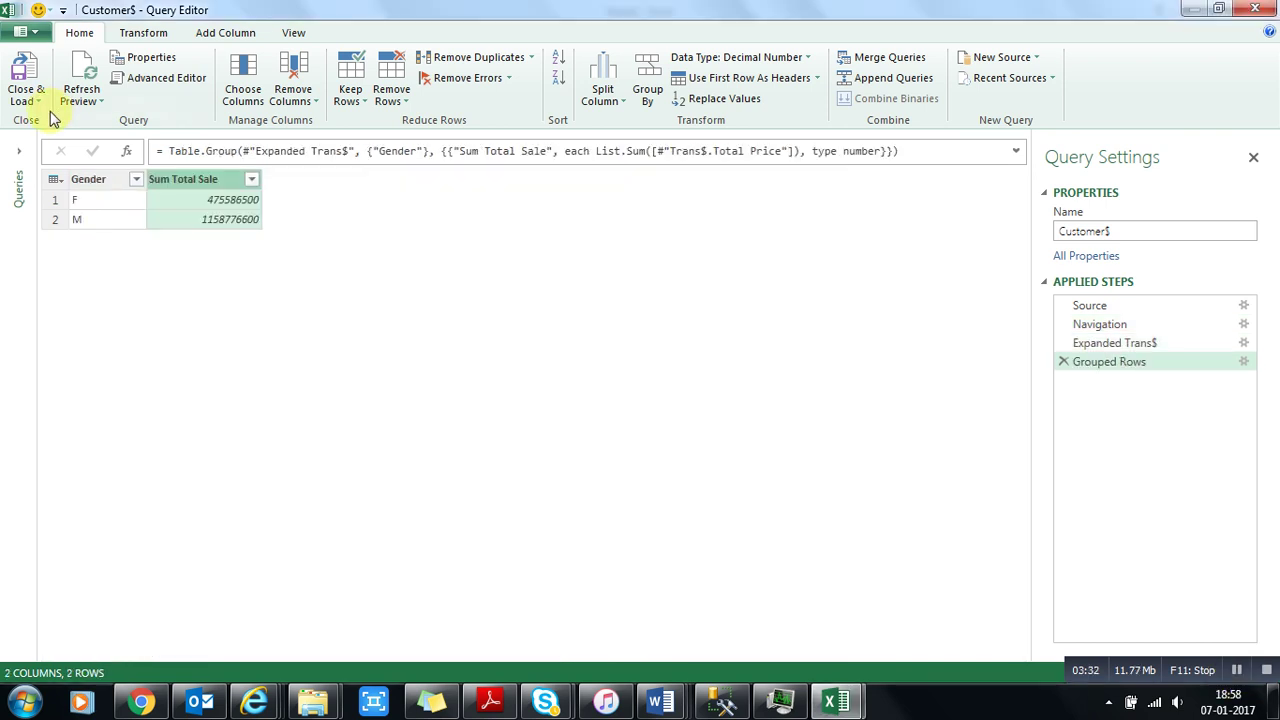
Change the Sum Total Sale column's data type to Currency and load the query result into the workbook
{"action": "right_click", "coordinate": [192, 178]}
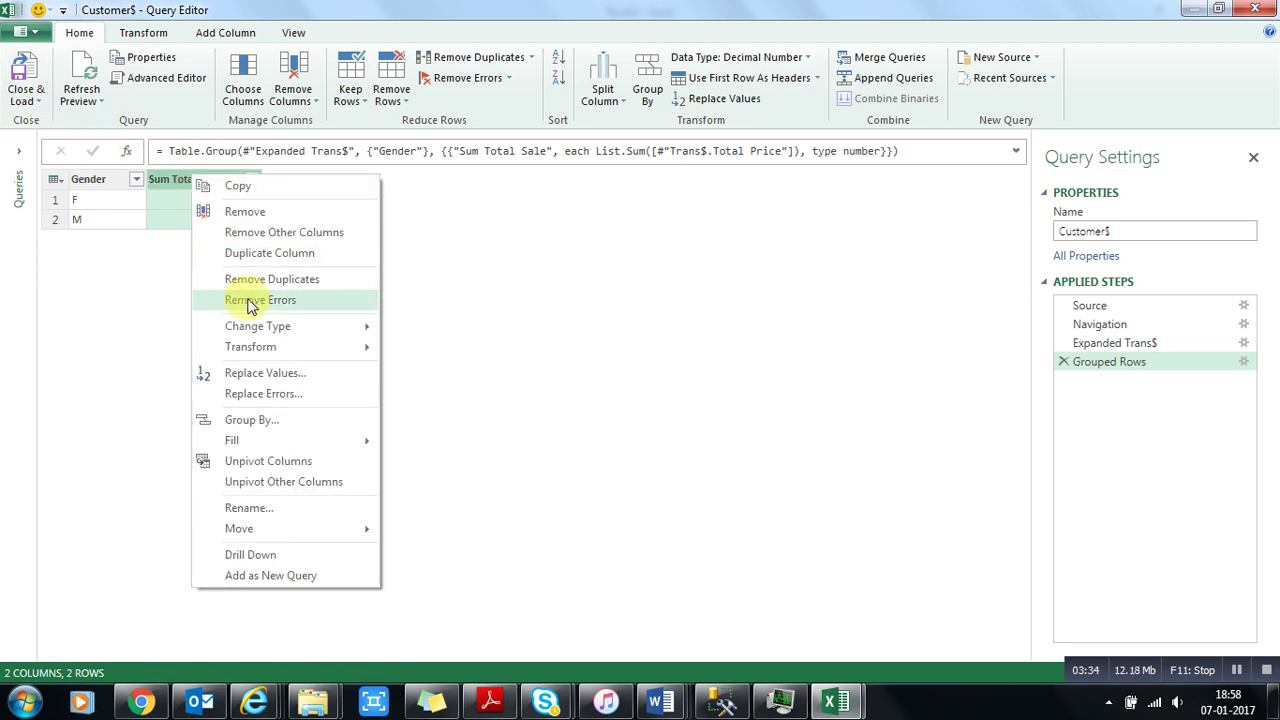
{"action": "mouse_move", "coordinate": [271, 326]}
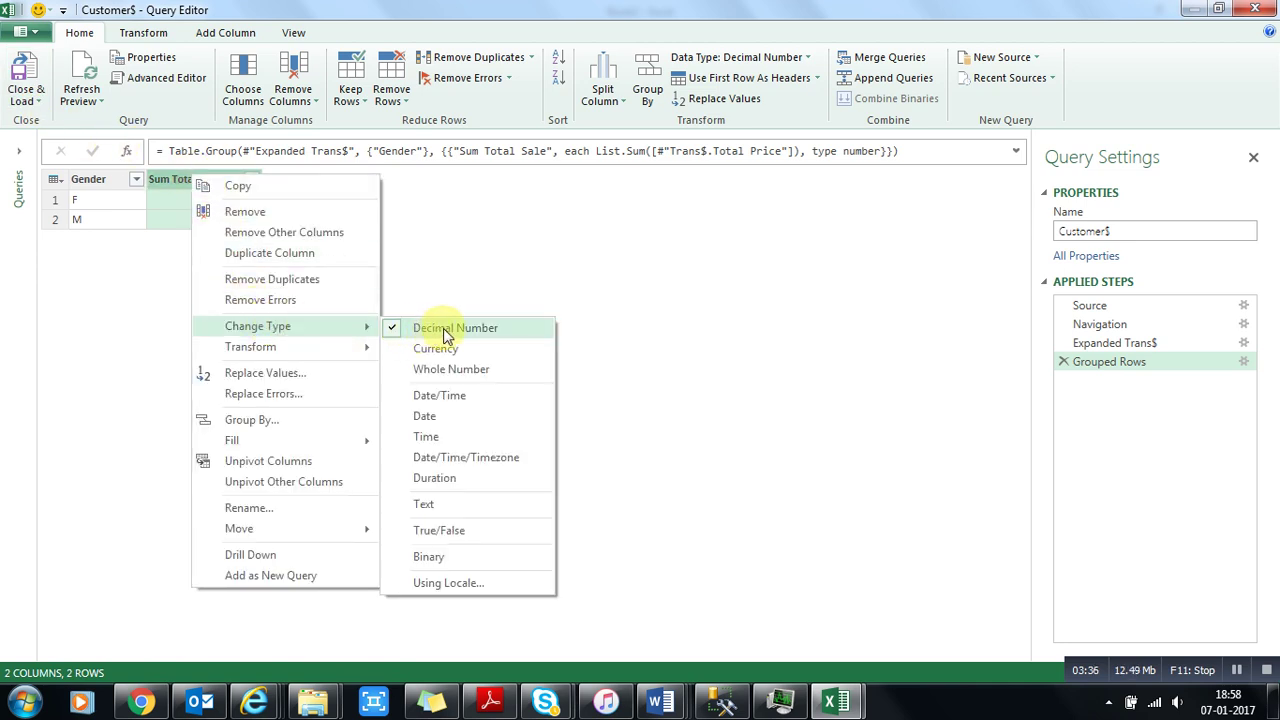
{"action": "left_click", "coordinate": [433, 346]}
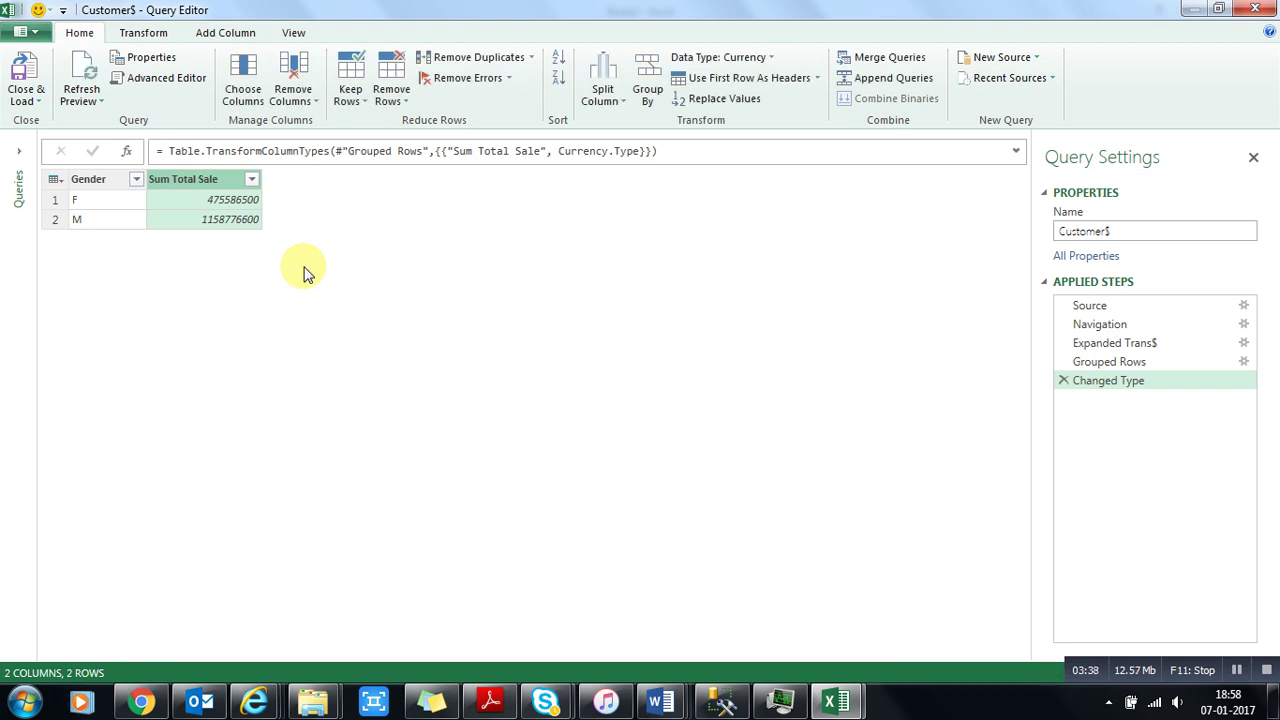
{"action": "left_click", "coordinate": [37, 104]}
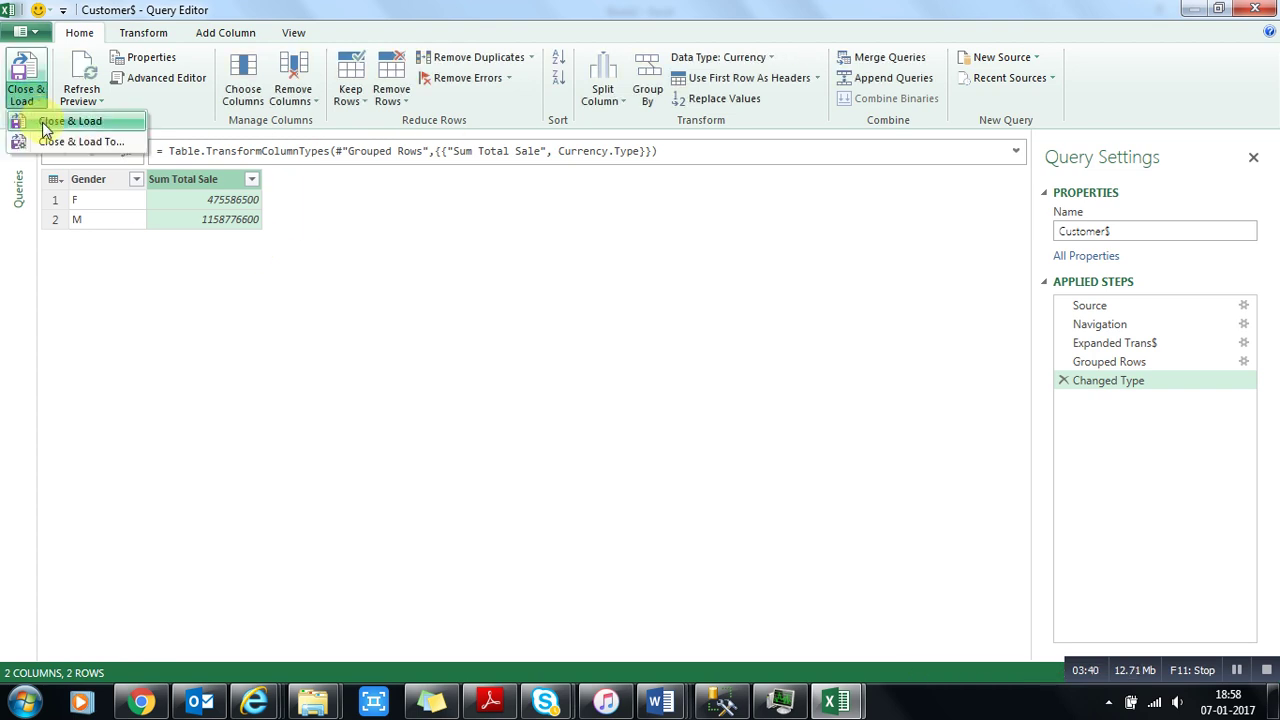
{"action": "left_click", "coordinate": [40, 121]}
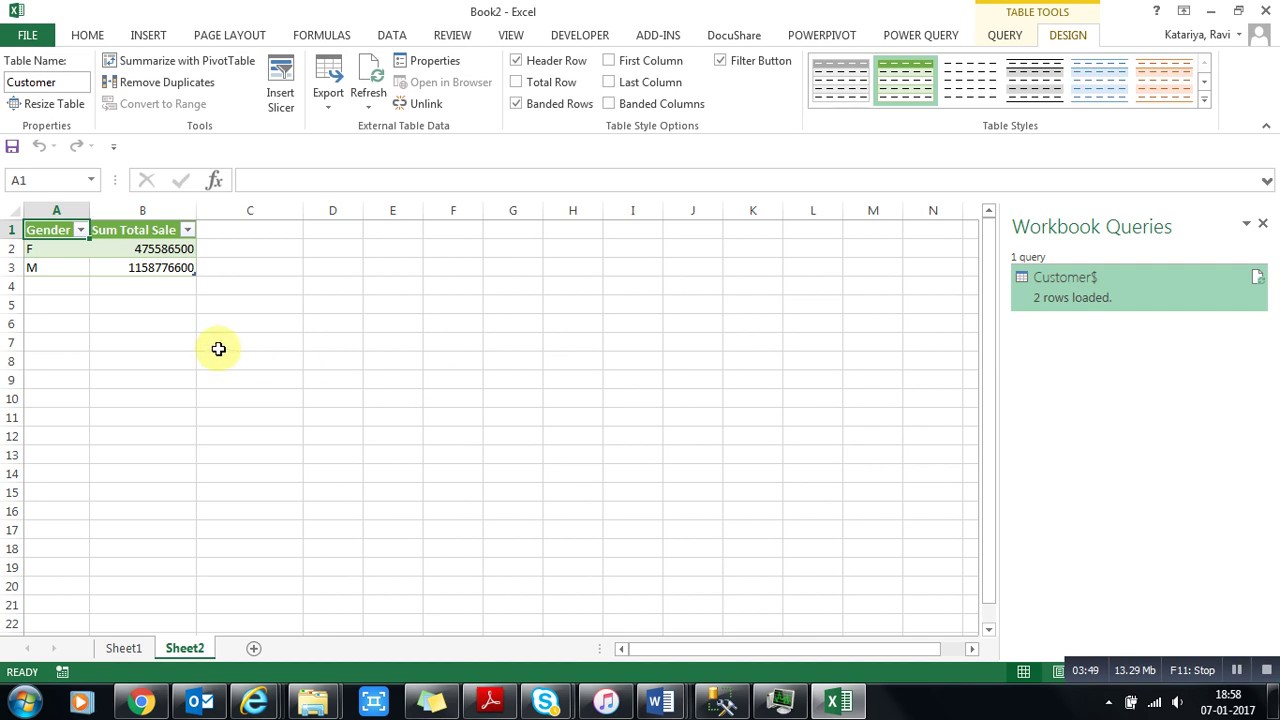
{"action": "left_click_drag", "start_coordinate": [190, 340], "coordinate": [62, 247]}
{"action": "left_click", "coordinate": [62, 247]}
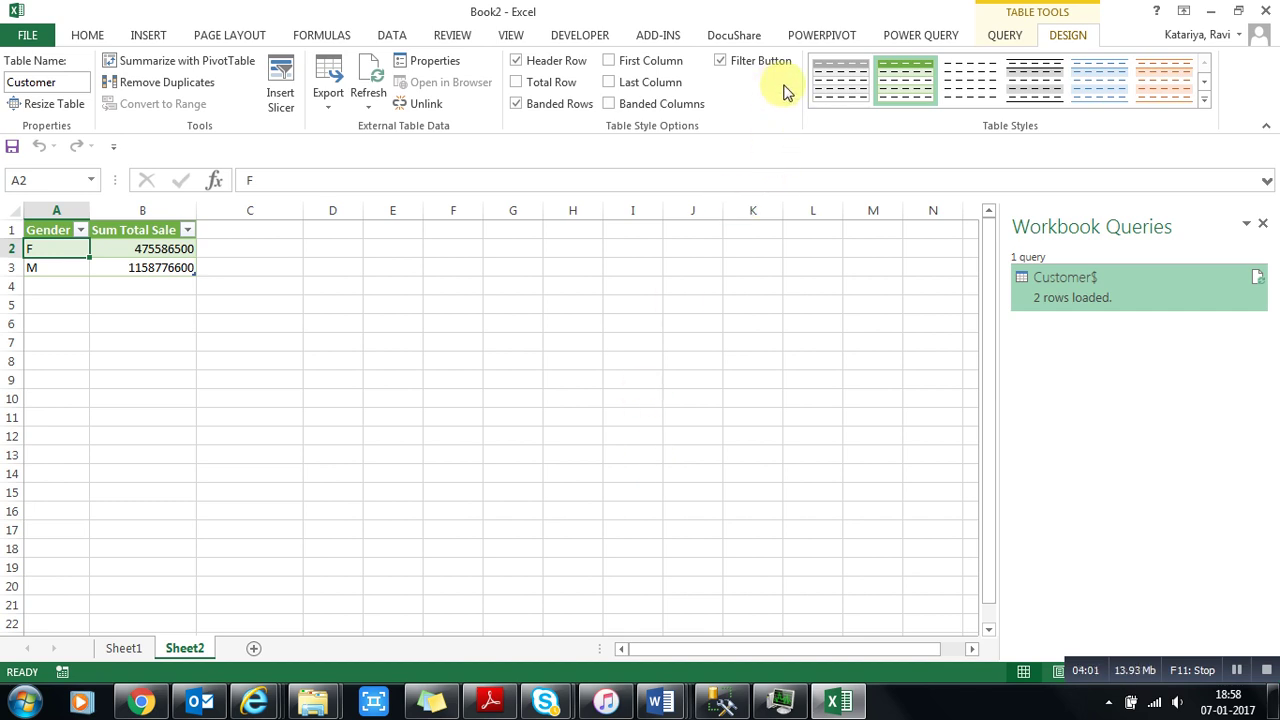
Start a new Power Query import from the (localdb) SQL Server instance, connecting with the current Windows credentials
{"action": "left_click", "coordinate": [918, 40]}
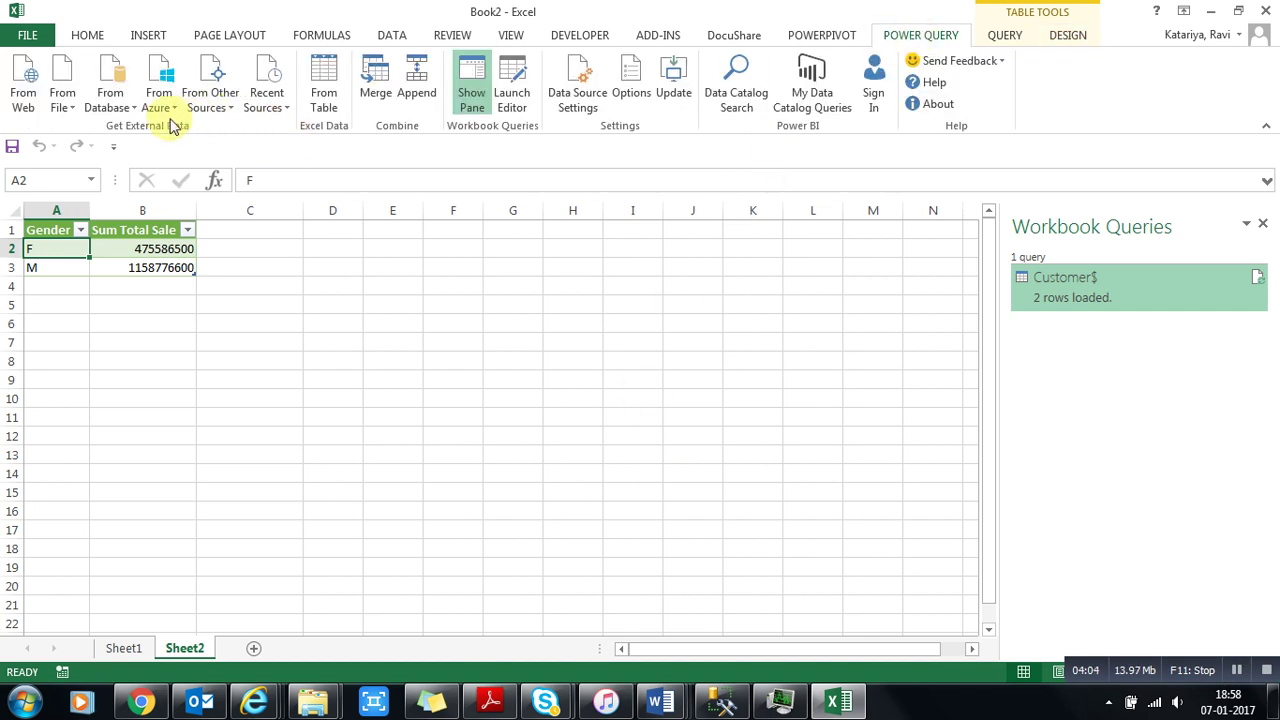
{"action": "left_click", "coordinate": [249, 305]}
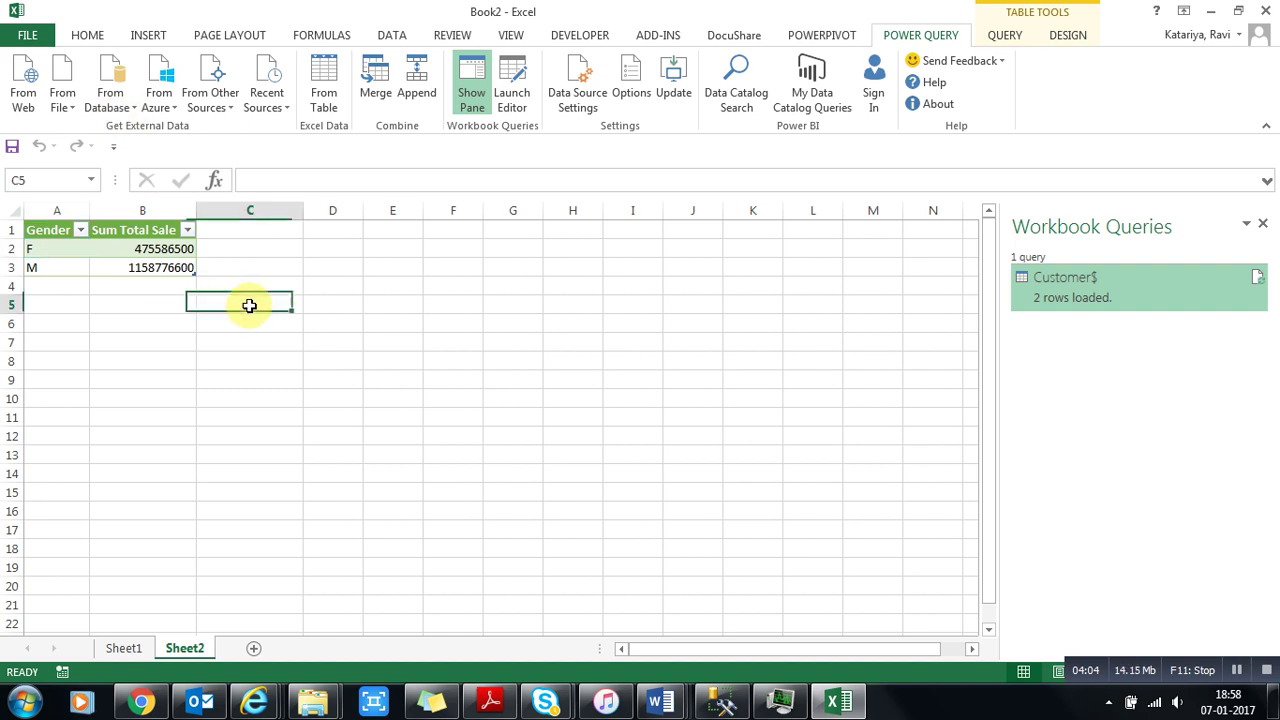
{"action": "left_click", "coordinate": [110, 100]}
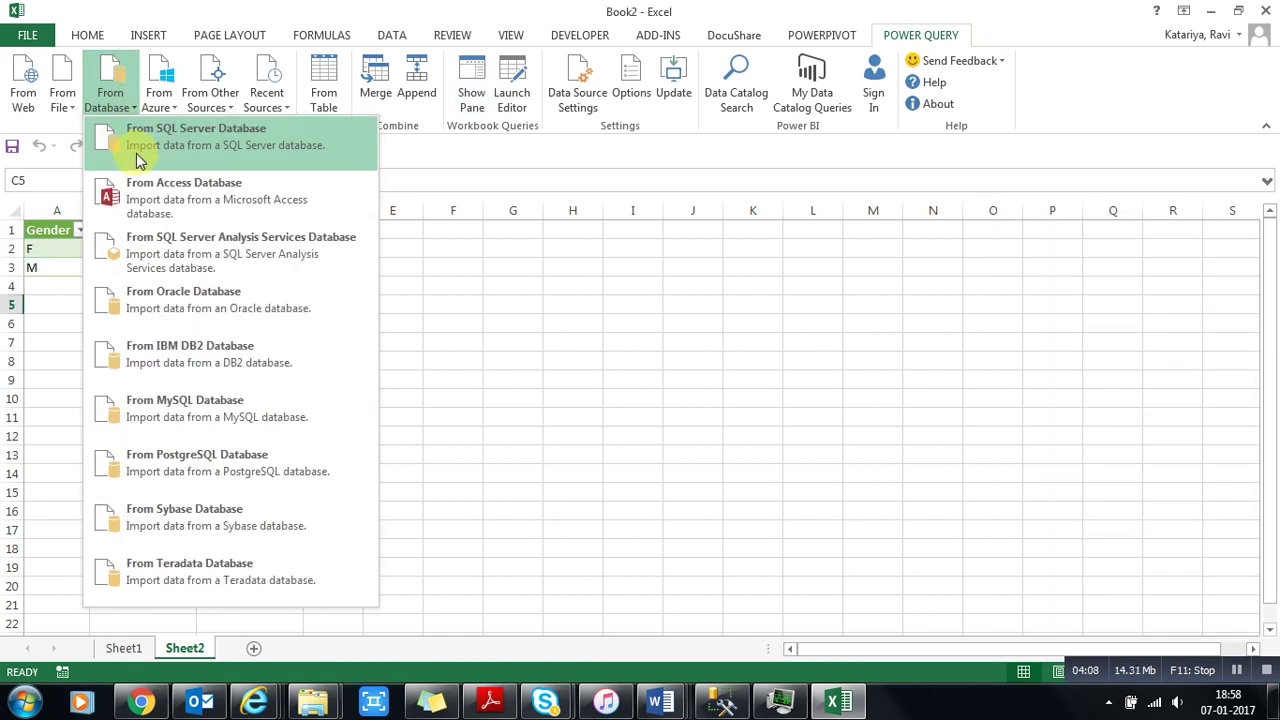
{"action": "left_click", "coordinate": [120, 150]}
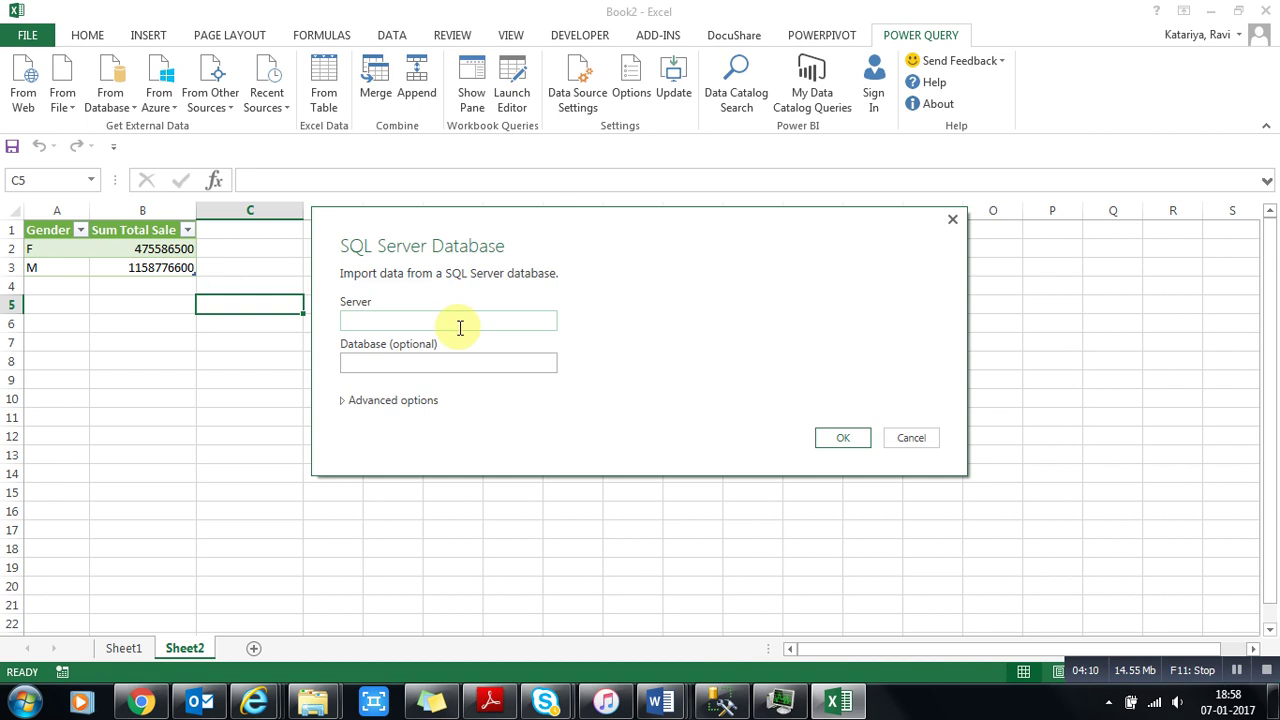
{"action": "type", "text": "(localdb)\\katarirv"}
{"action": "left_click", "coordinate": [840, 438]}
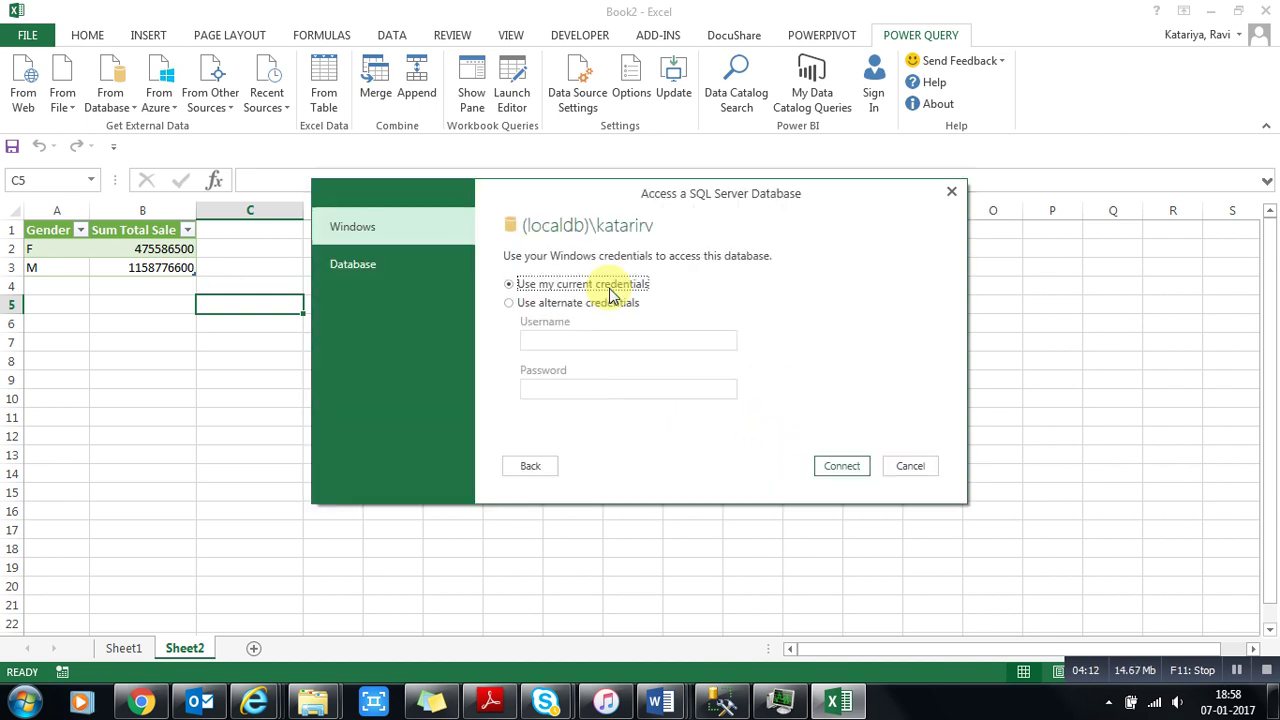
{"action": "left_click", "coordinate": [843, 466]}
{"action": "left_click", "coordinate": [729, 387]}
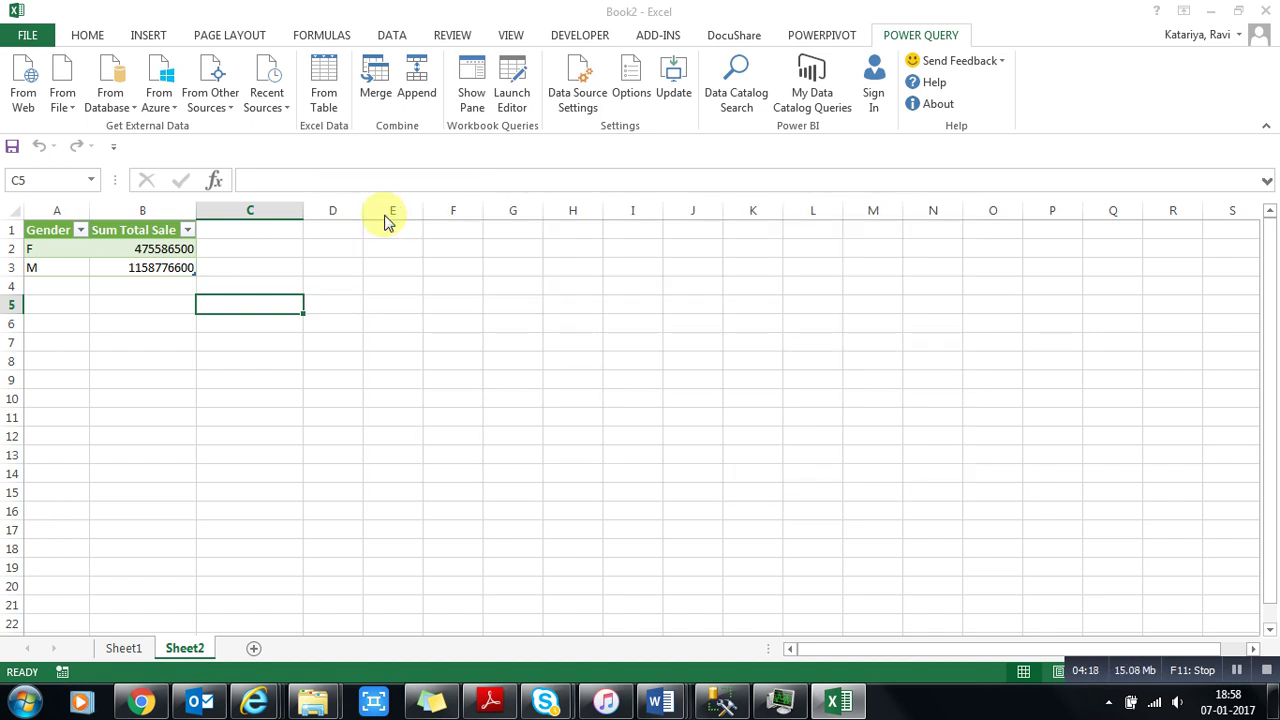
Expand the Mona_Cinema database and open its Customer$ table for editing as a second query
{"action": "left_click", "coordinate": [273, 193]}
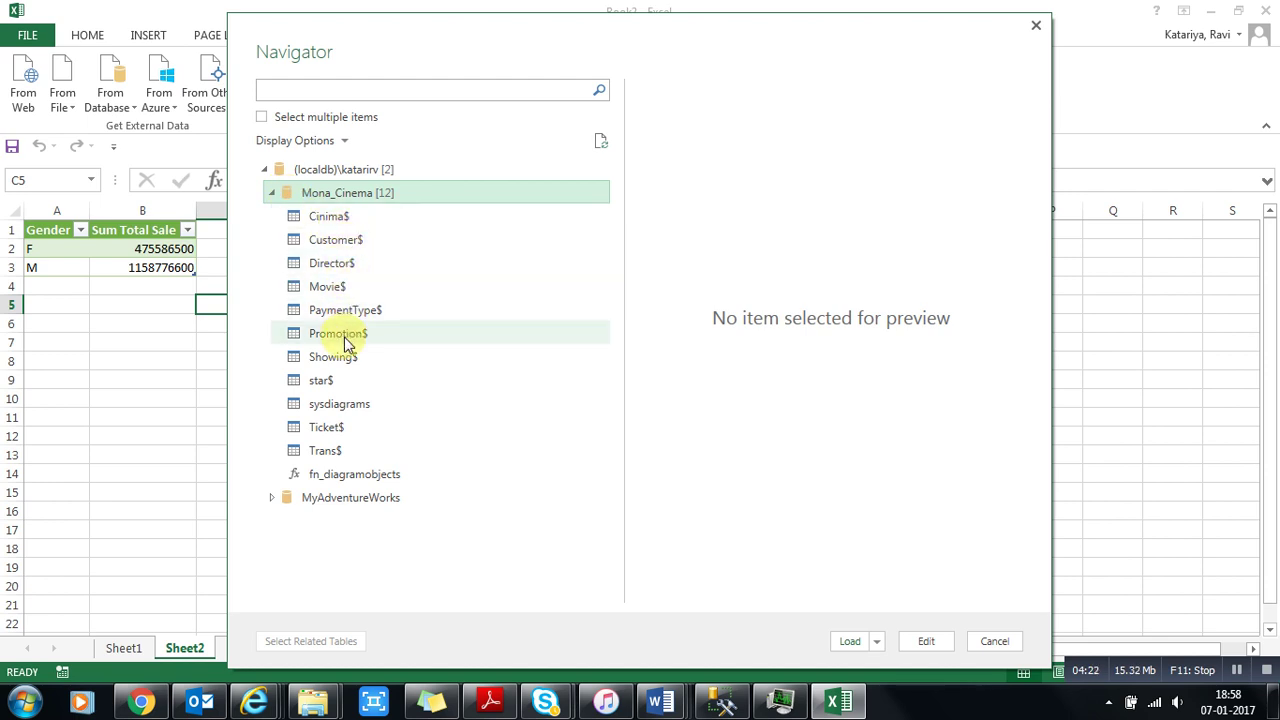
{"action": "left_click", "coordinate": [335, 241]}
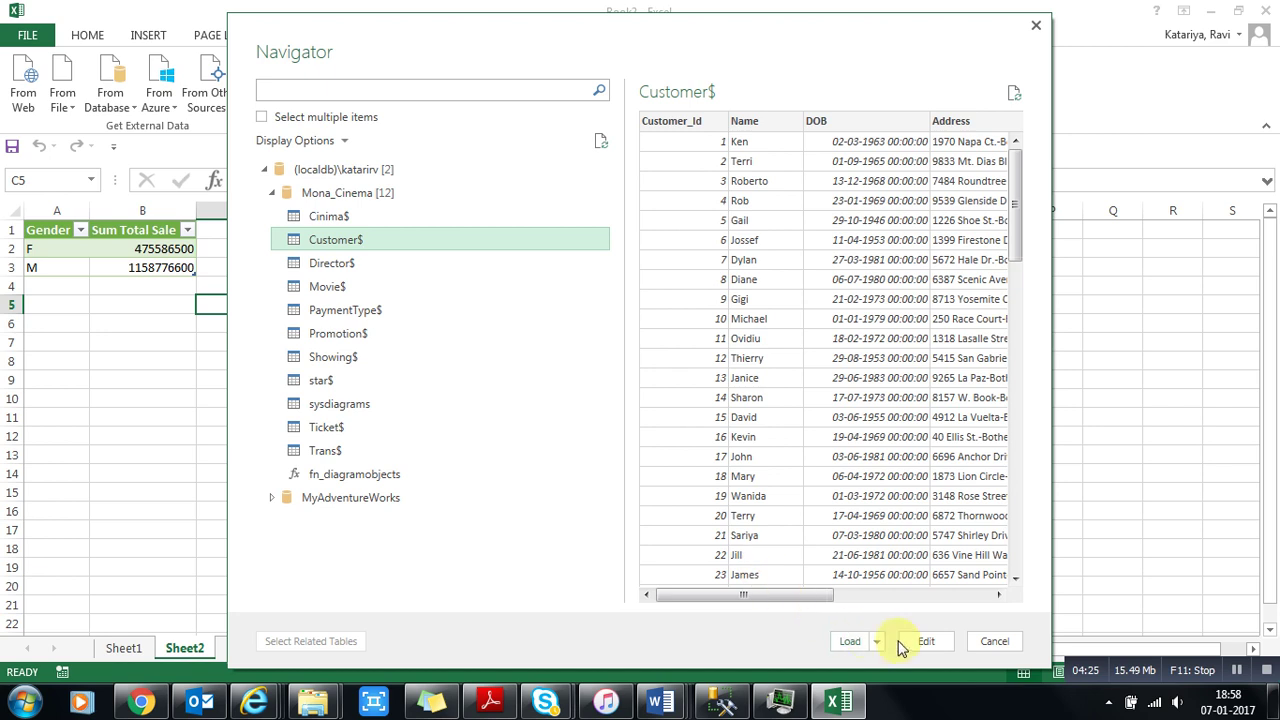
{"action": "left_click", "coordinate": [903, 642]}
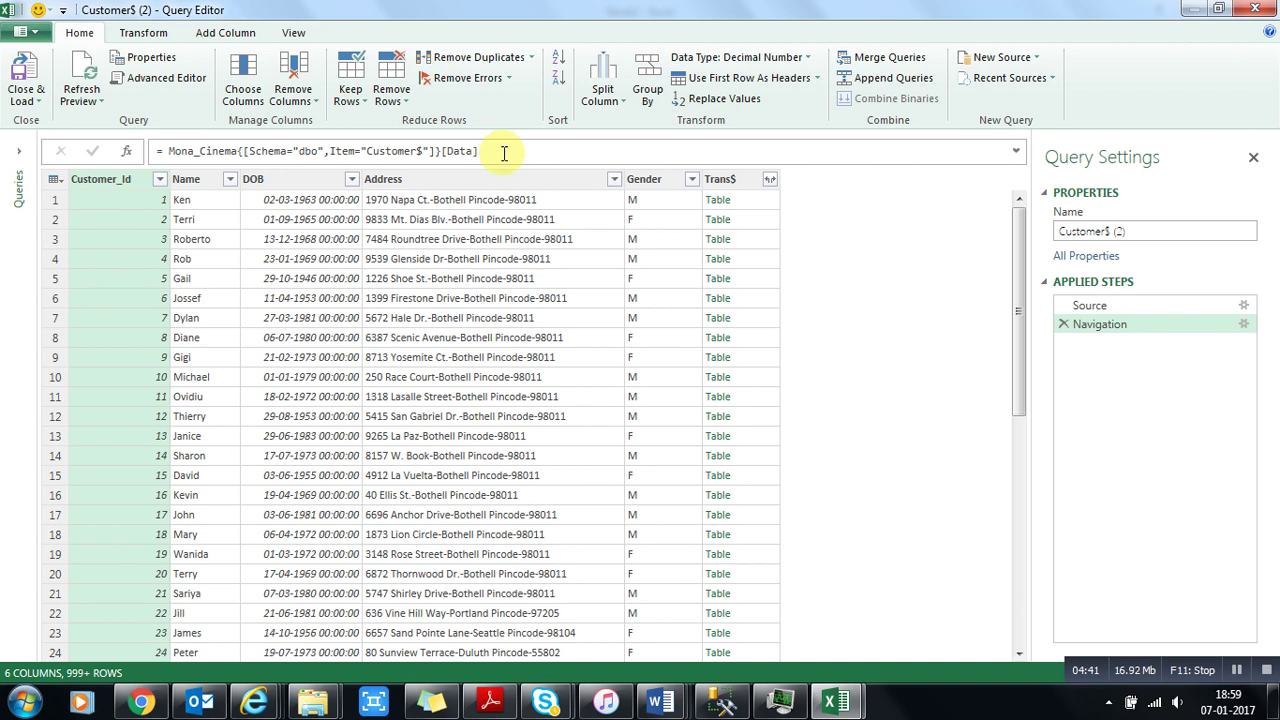
Expand the Trans$ column to include only the Total Price and PaymentType$ fields
{"action": "left_click", "coordinate": [774, 186]}
{"action": "left_click", "coordinate": [771, 182]}
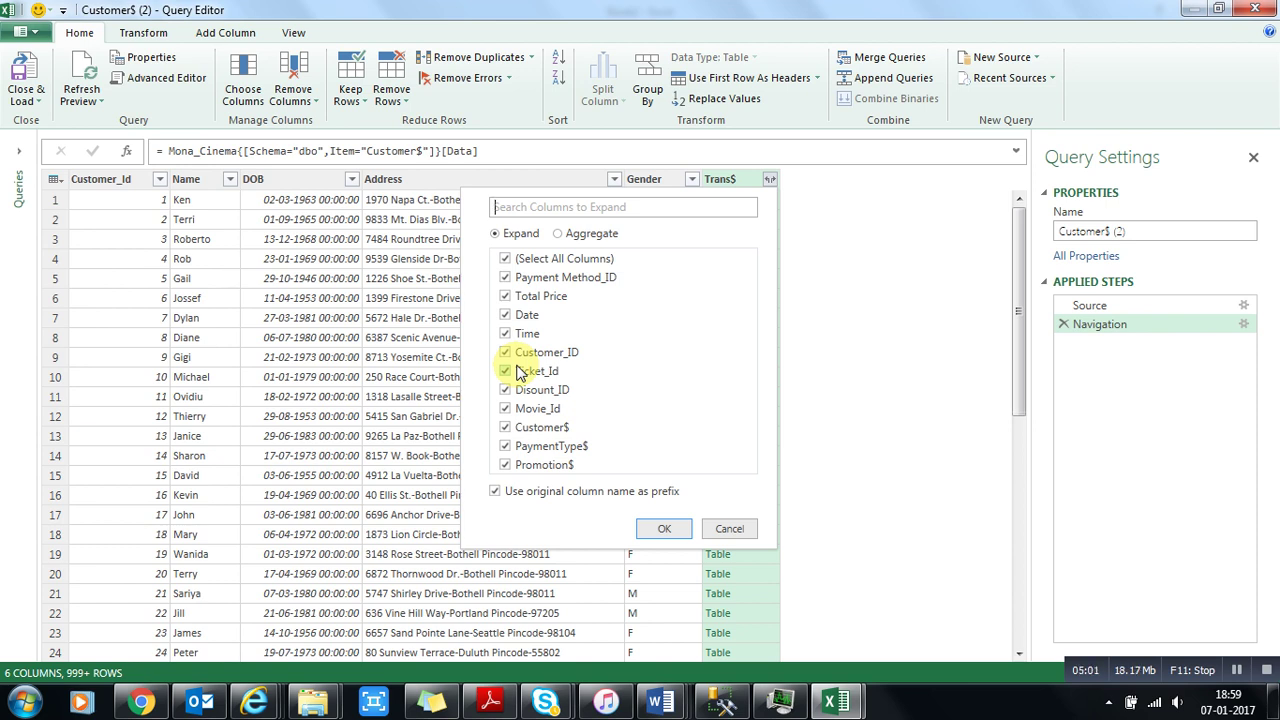
{"action": "left_click", "coordinate": [507, 260]}
{"action": "left_click", "coordinate": [506, 314]}
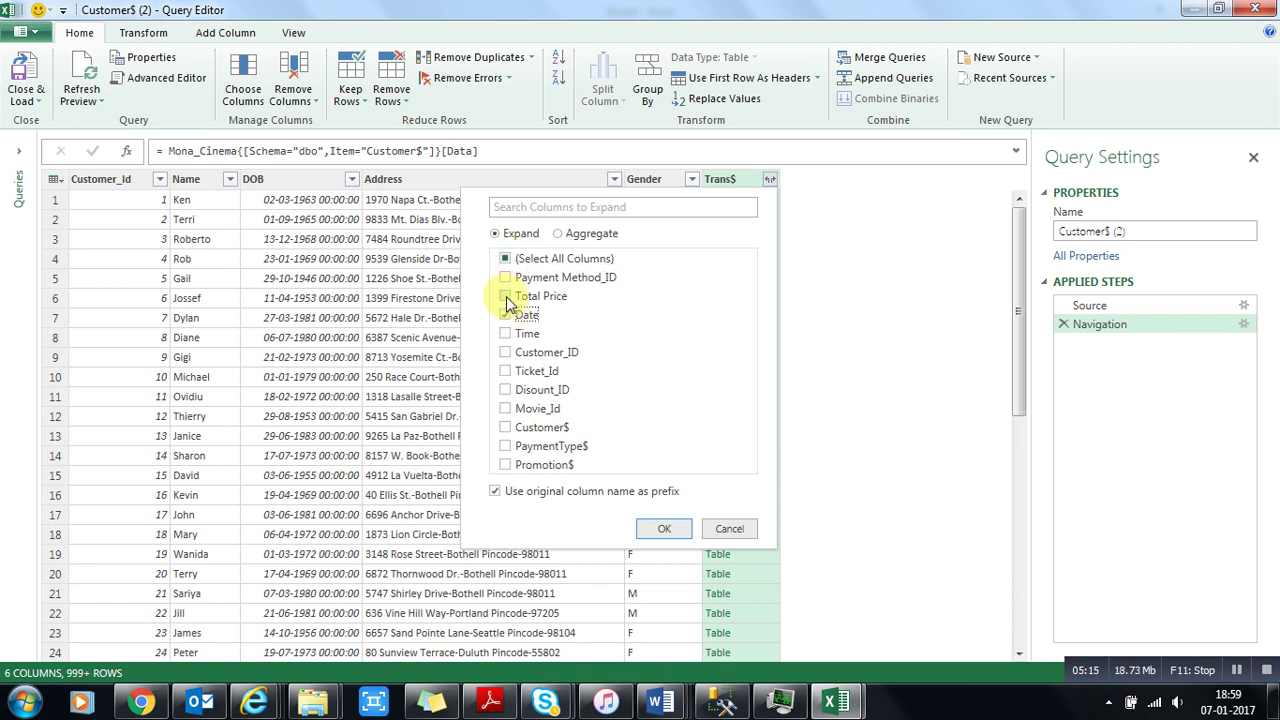
{"action": "left_click", "coordinate": [506, 298]}
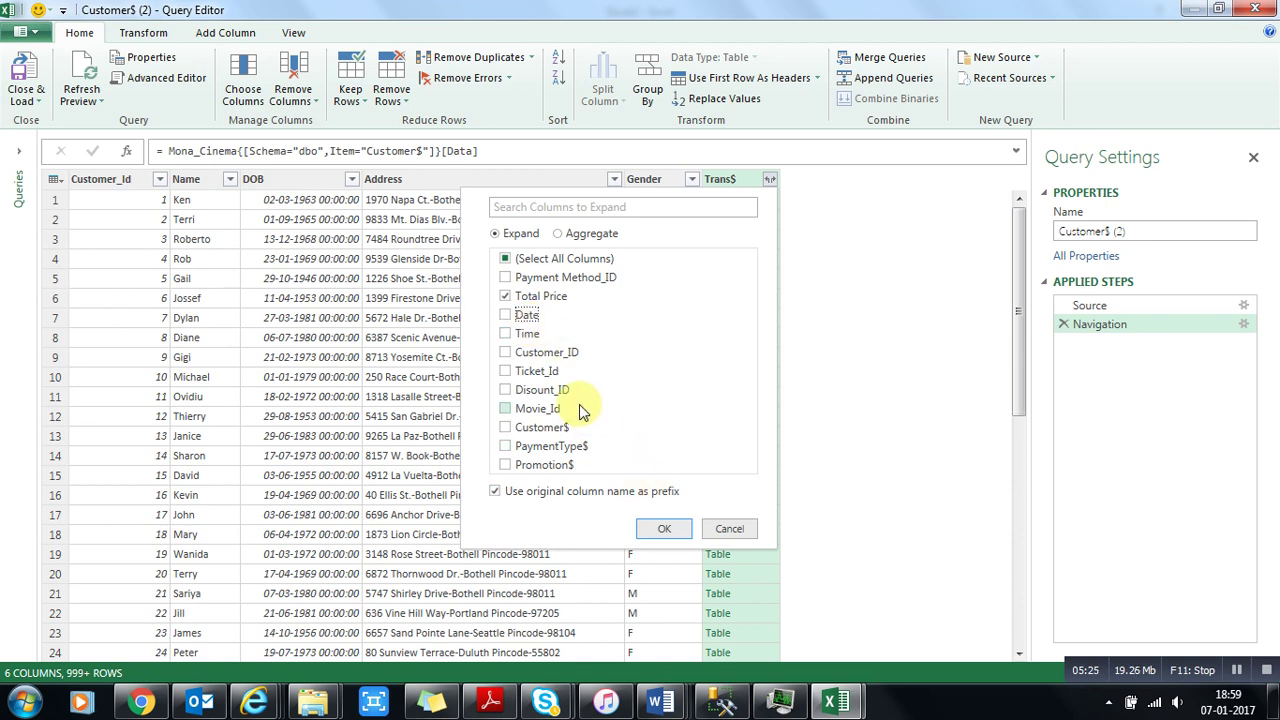
{"action": "left_click", "coordinate": [506, 449]}
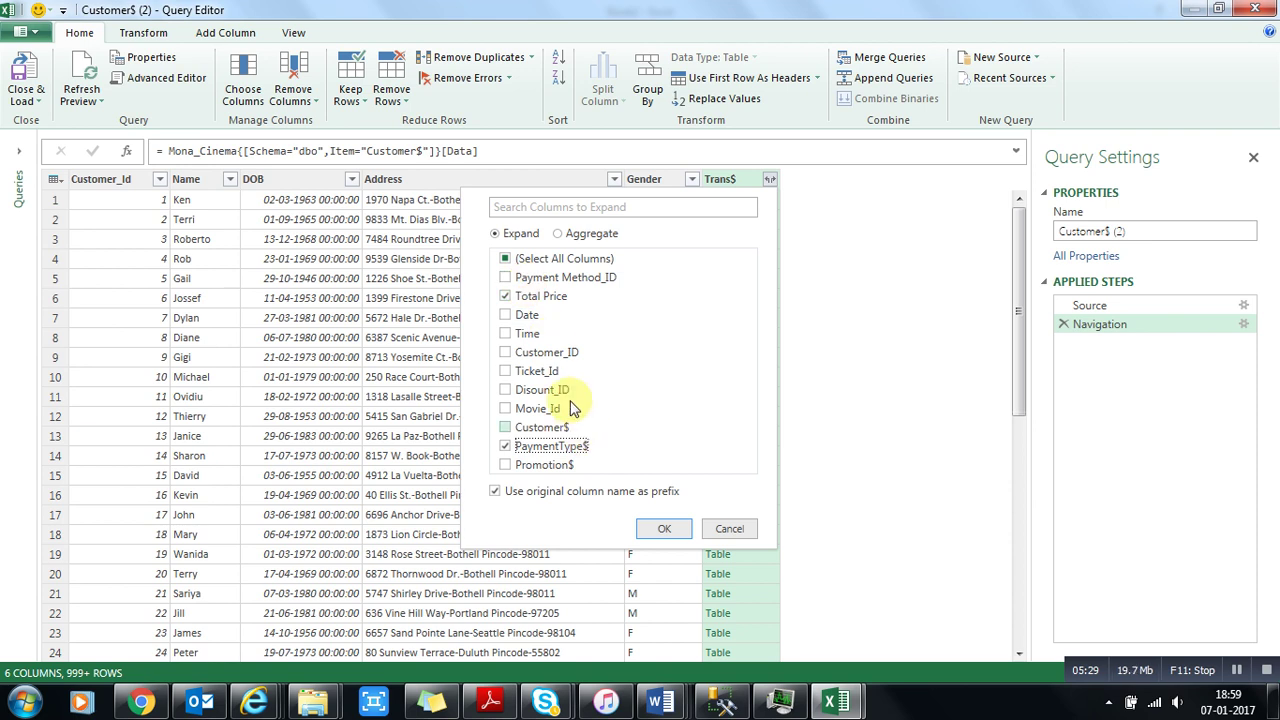
{"action": "left_click", "coordinate": [657, 530]}
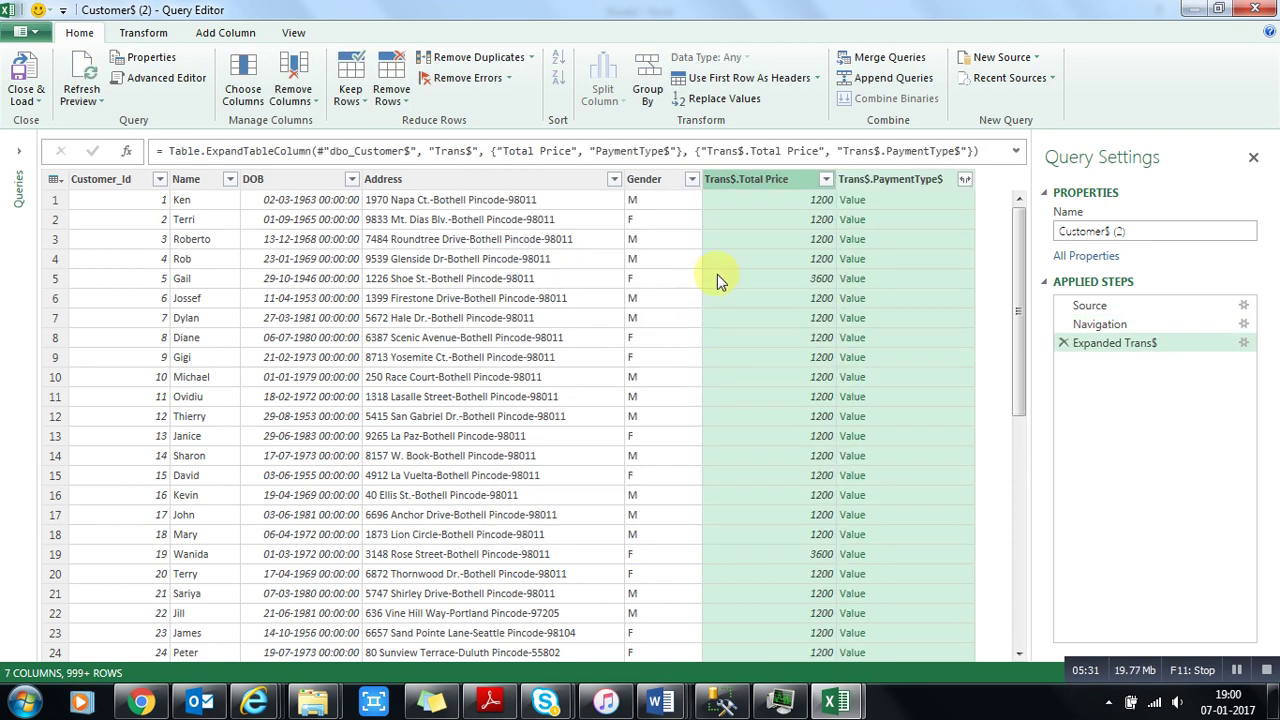
Expand the Trans$.PaymentType$ column without Payment_Id and Payment Method, then check the filter values of the payment Type column
{"action": "left_click", "coordinate": [963, 182]}
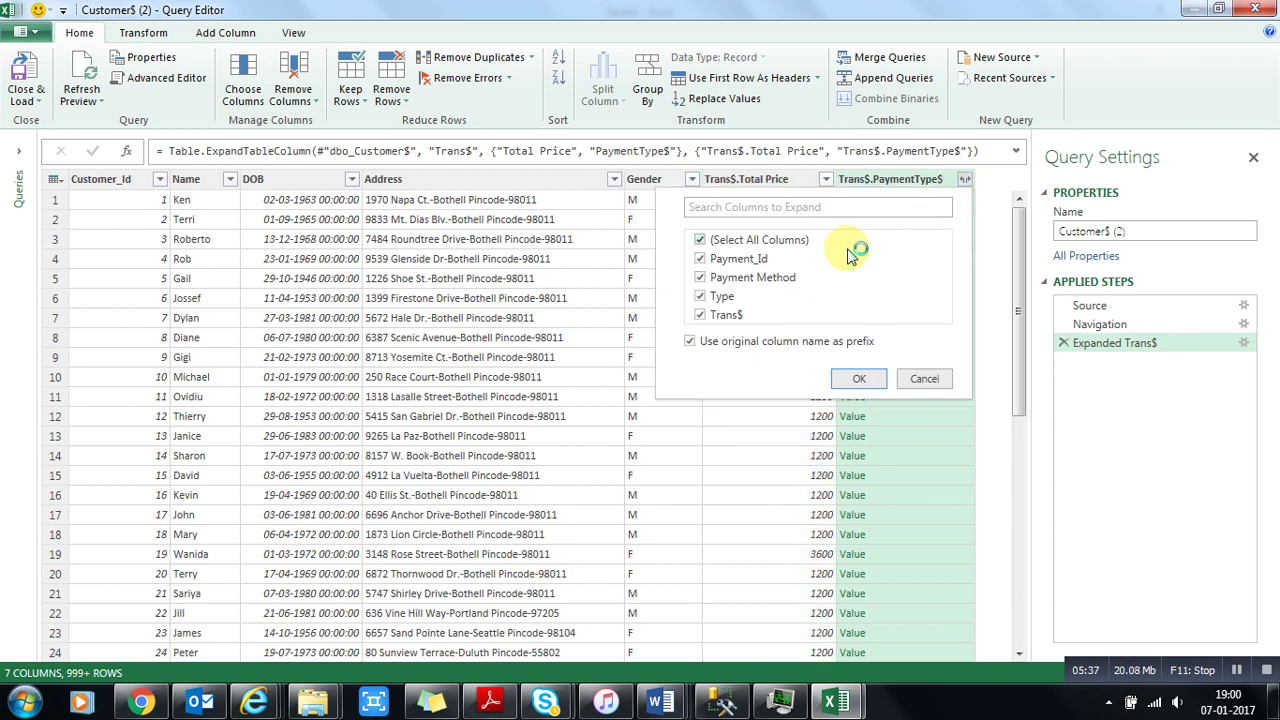
{"action": "left_click", "coordinate": [702, 259]}
{"action": "left_click", "coordinate": [702, 277]}
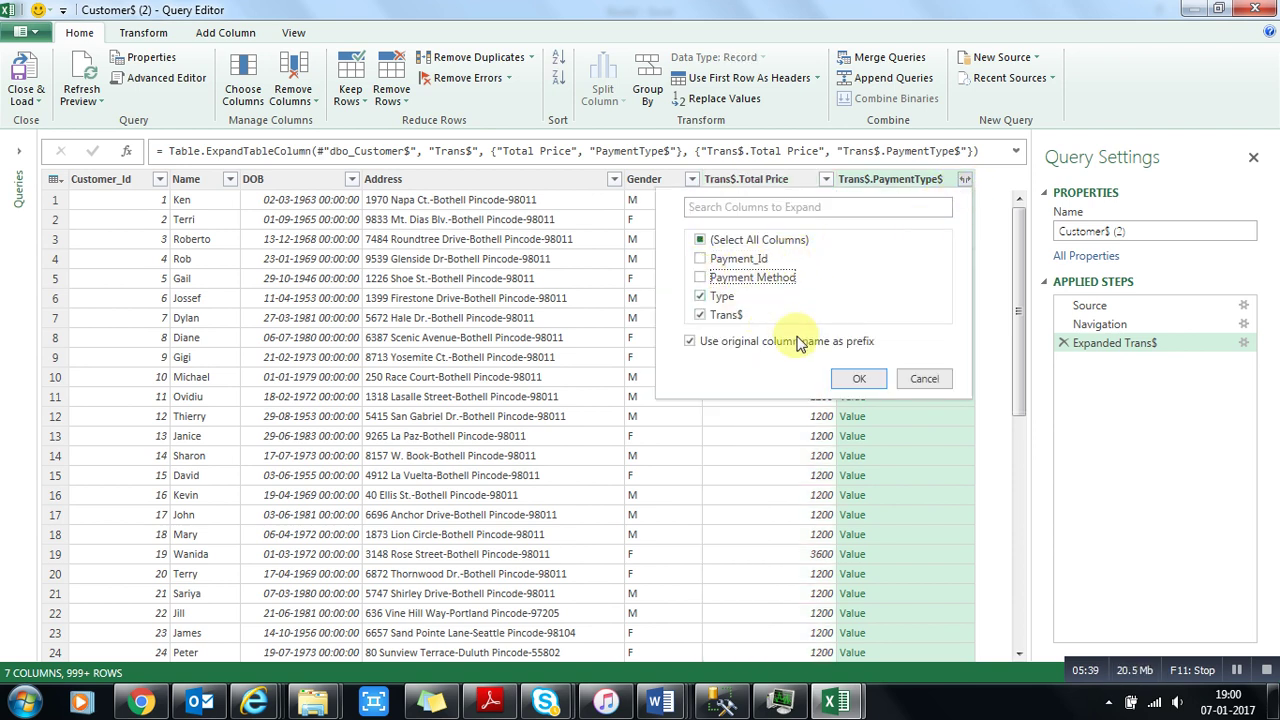
{"action": "left_click", "coordinate": [859, 376]}
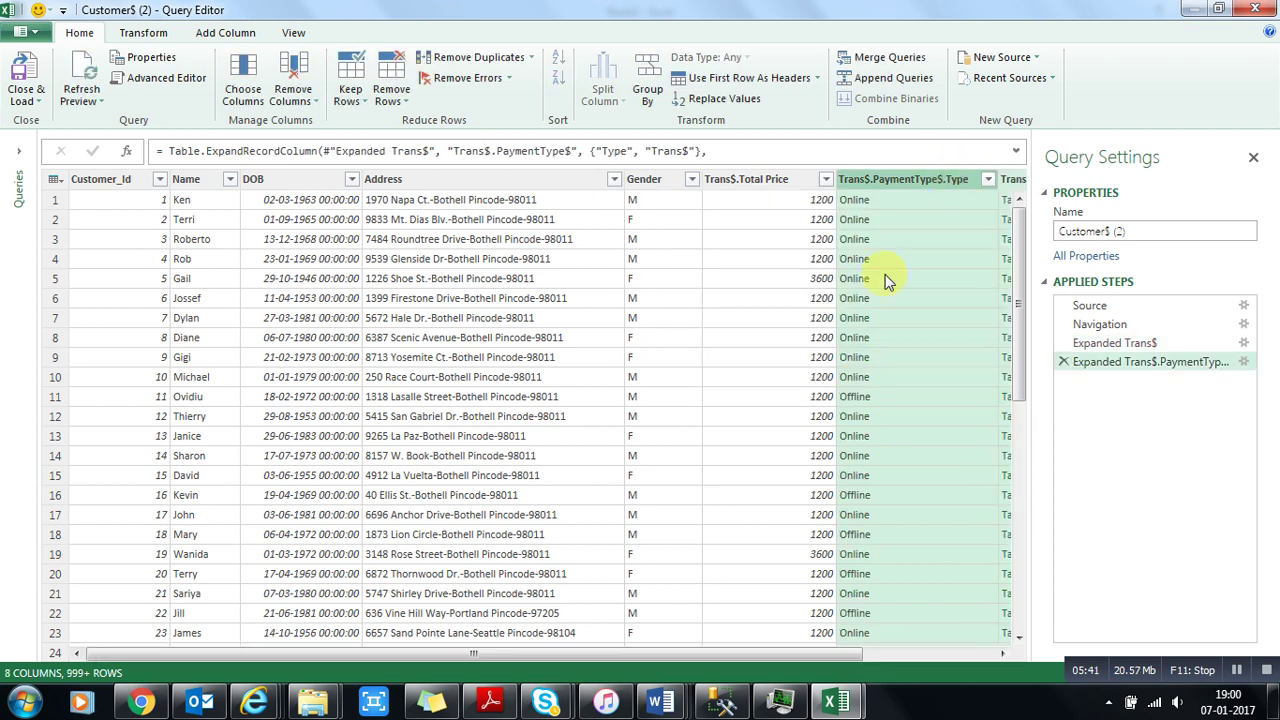
{"action": "left_click_drag", "start_coordinate": [758, 652], "coordinate": [888, 650]}
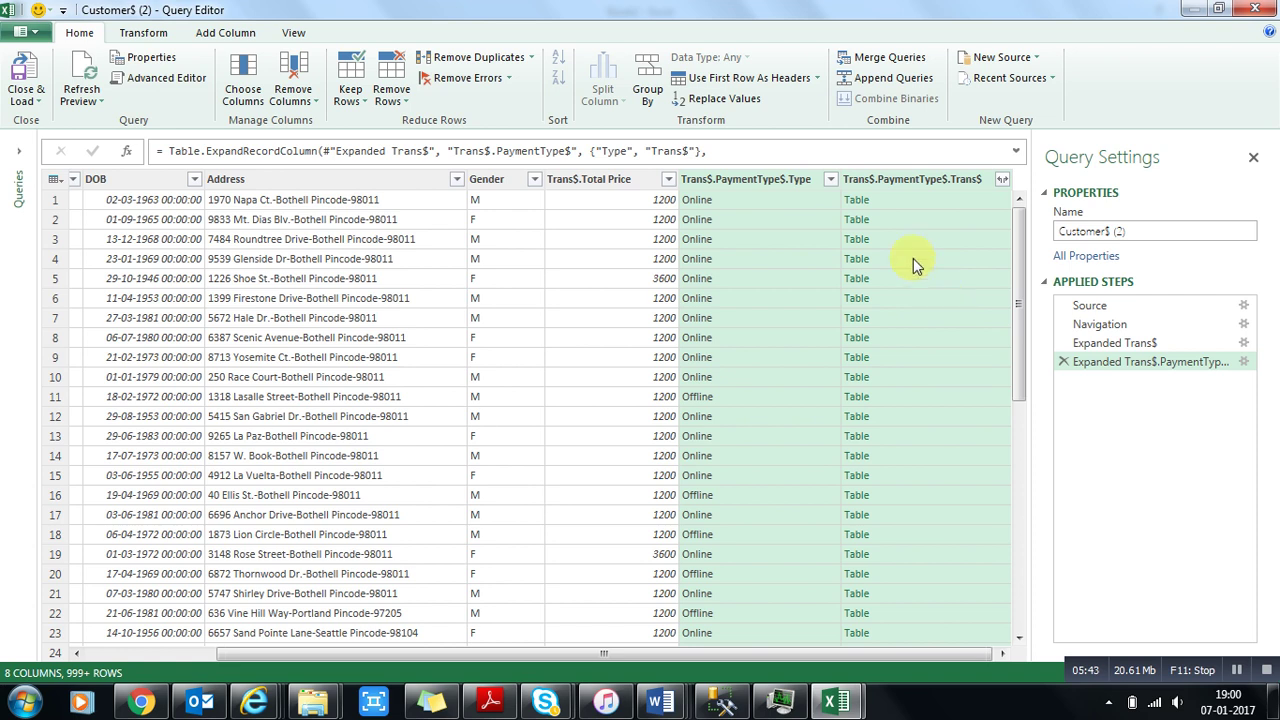
{"action": "left_click", "coordinate": [830, 190]}
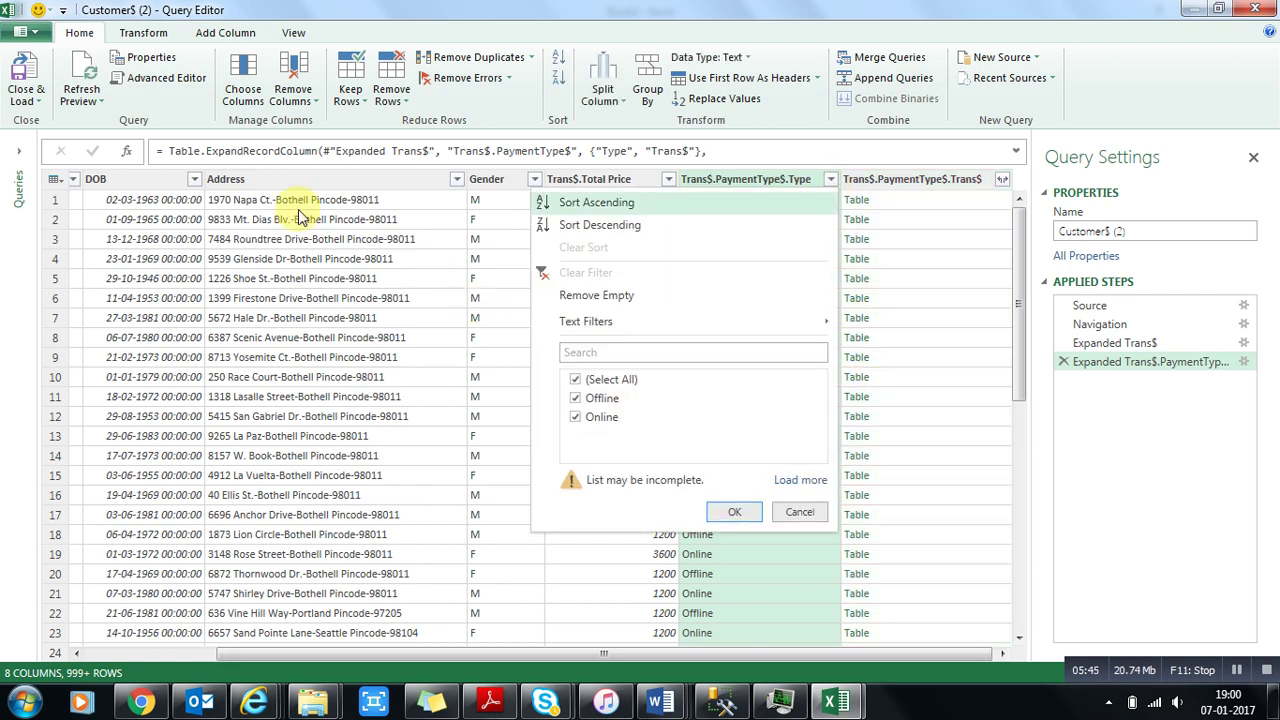
{"action": "left_click", "coordinate": [300, 278]}
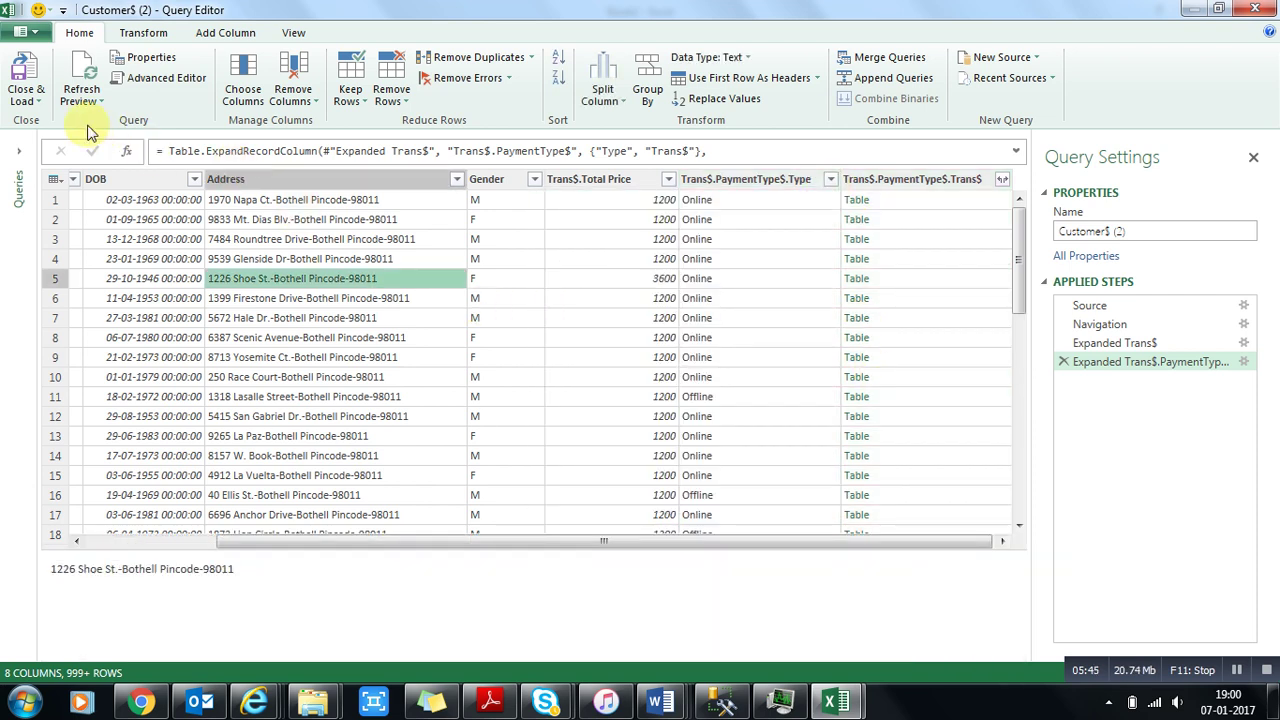
Set up a Group By on Gender with a new column named Sum that sums Trans$.Total Price
{"action": "left_click", "coordinate": [642, 86]}
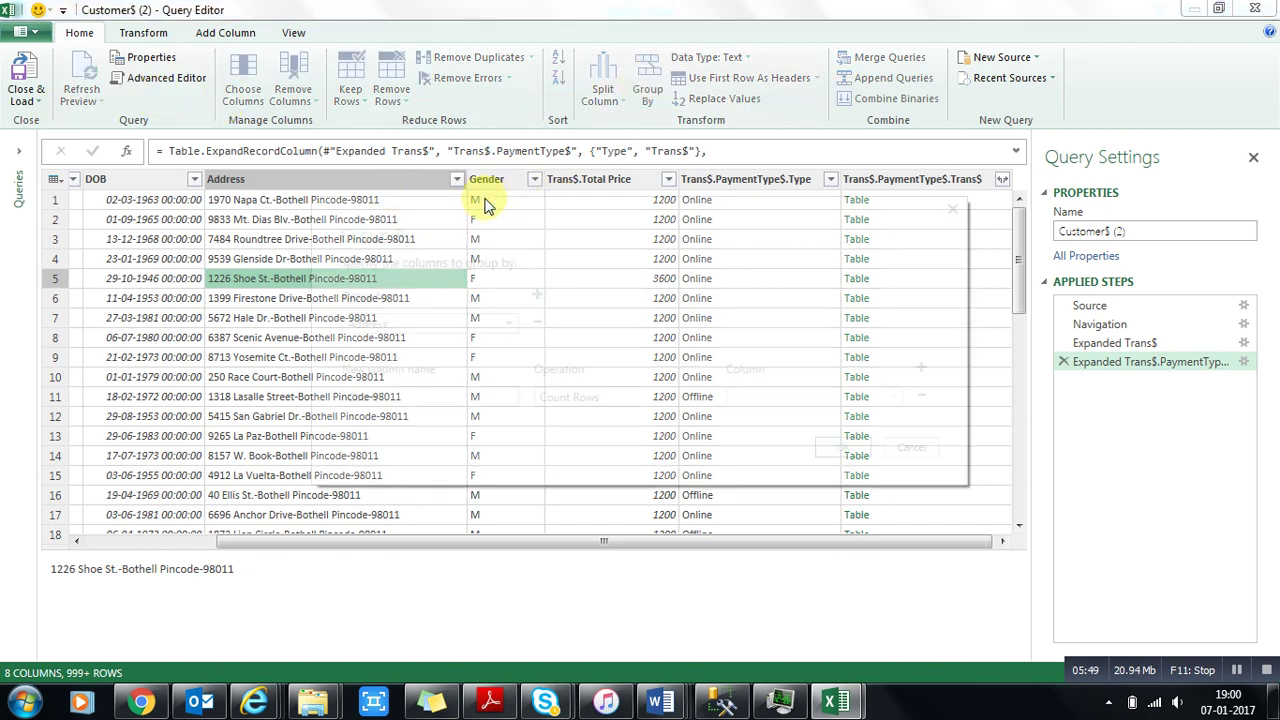
{"action": "left_click", "coordinate": [442, 324]}
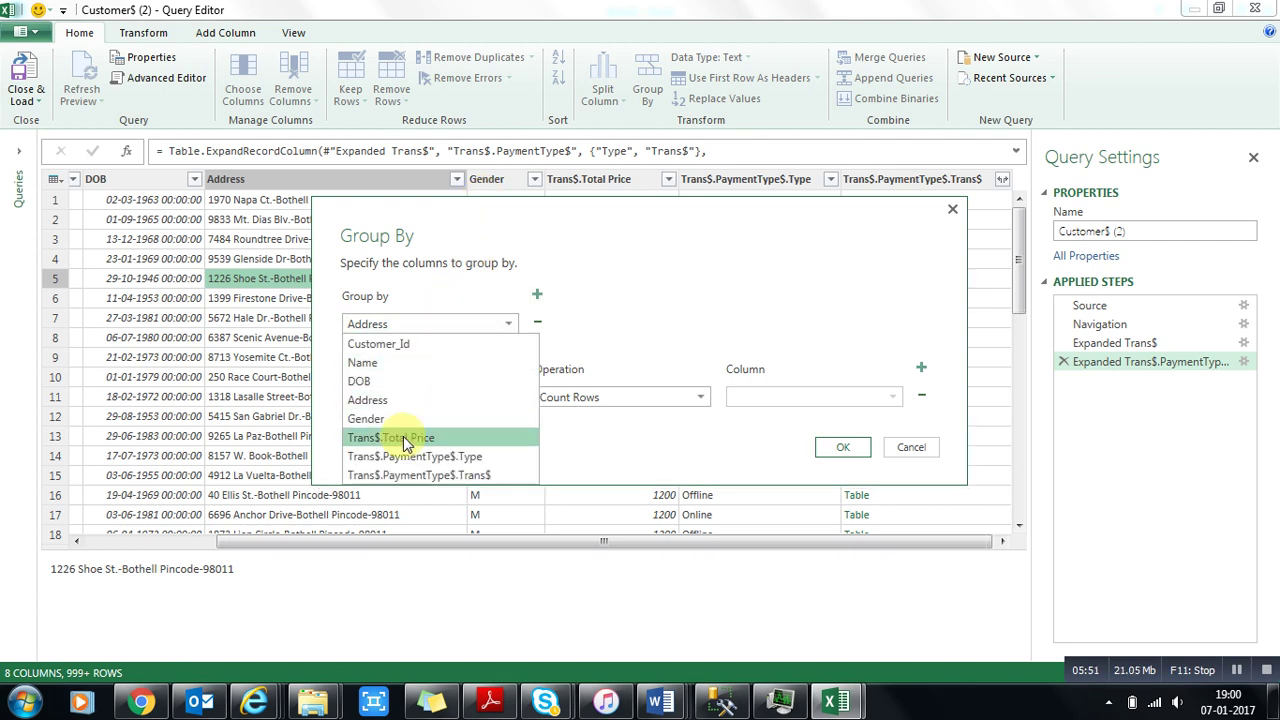
{"action": "left_click", "coordinate": [401, 420]}
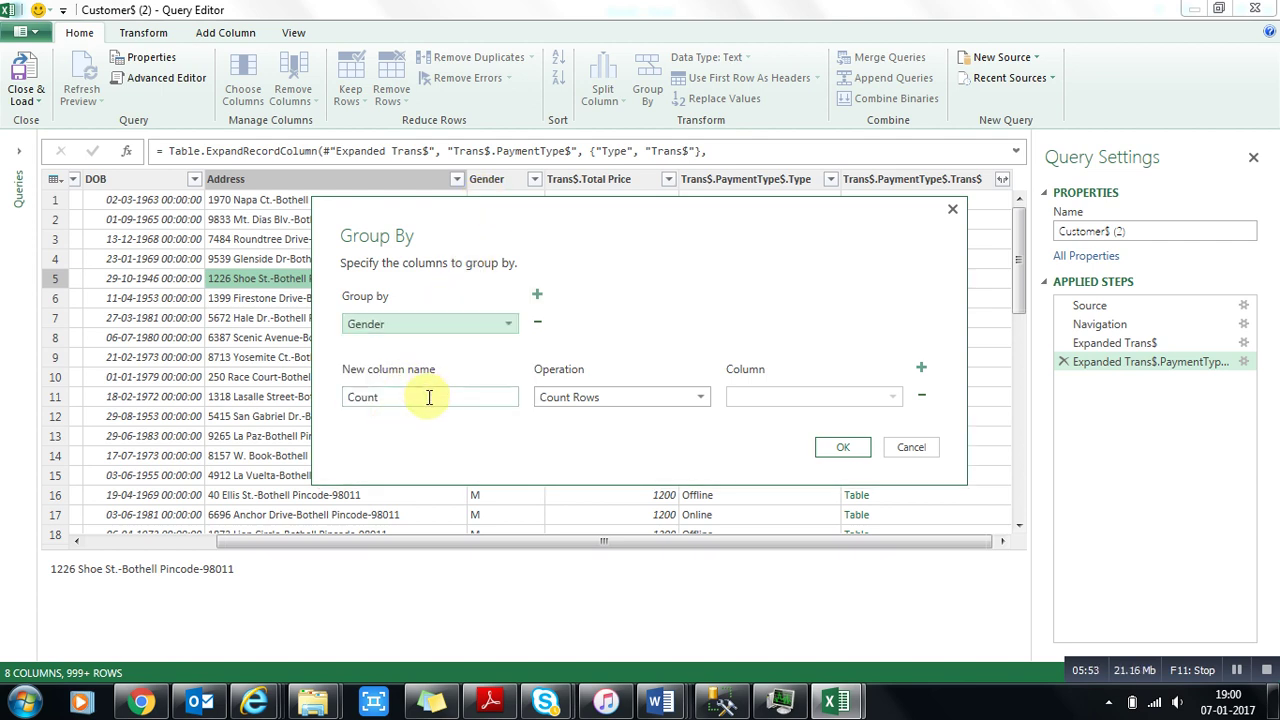
{"action": "double_click", "coordinate": [428, 395]}
{"action": "type", "text": "Sum"}
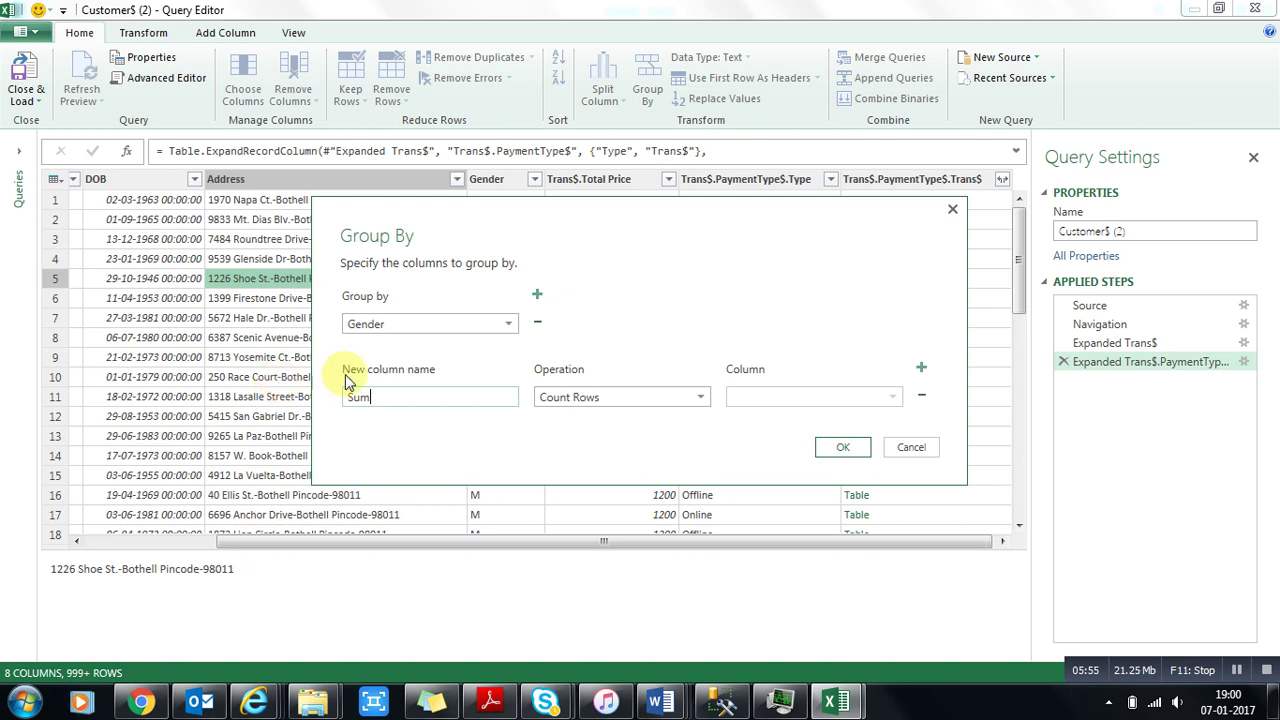
{"action": "left_click", "coordinate": [584, 400]}
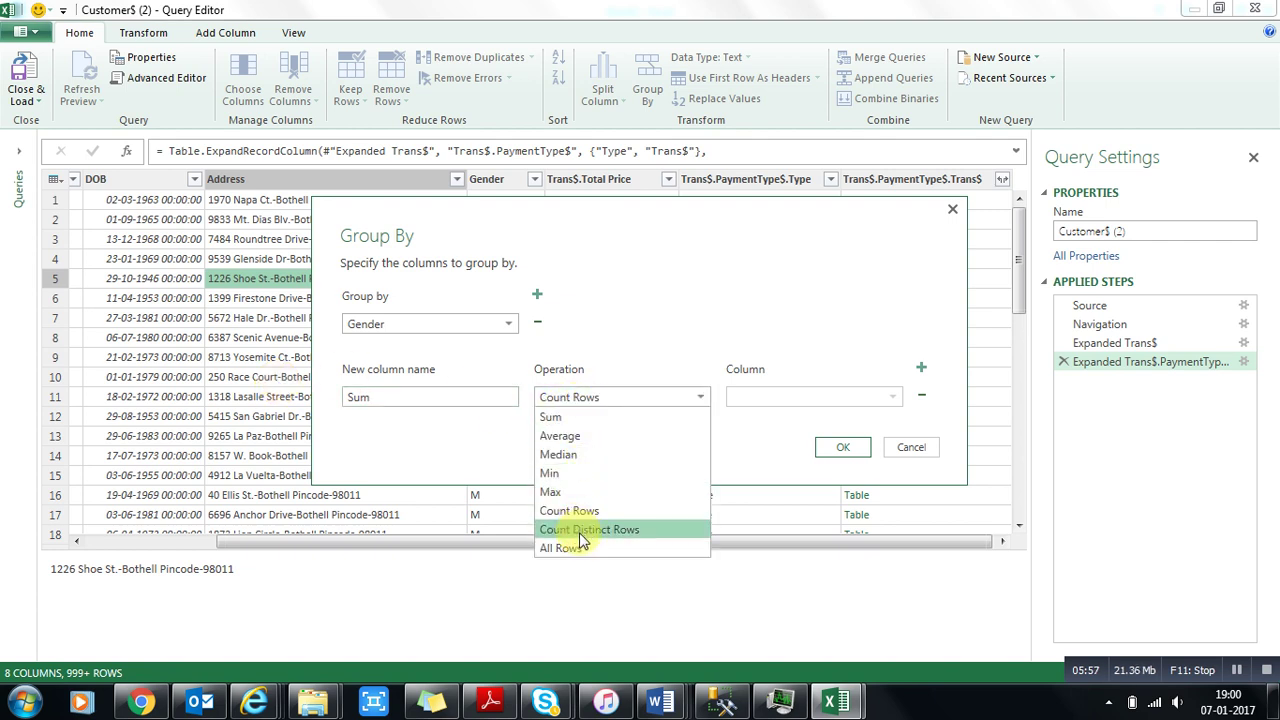
{"action": "left_click", "coordinate": [579, 417]}
{"action": "left_click", "coordinate": [750, 399]}
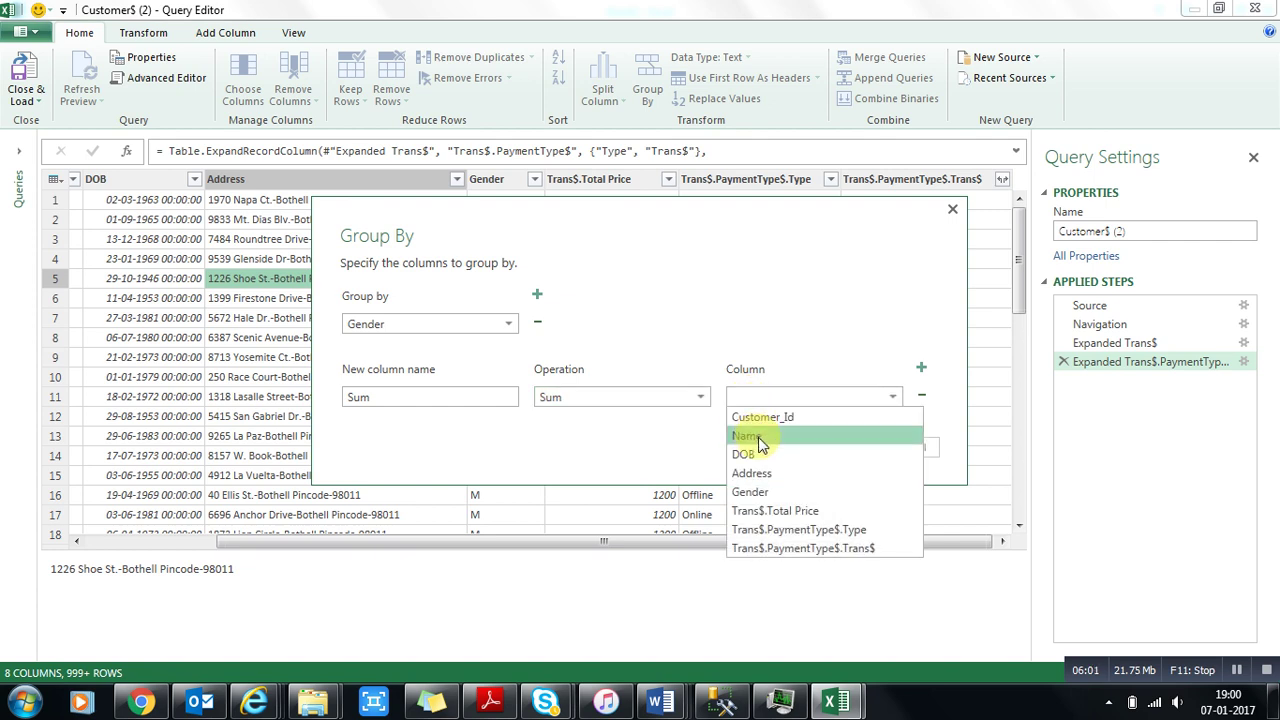
{"action": "left_click", "coordinate": [765, 513]}
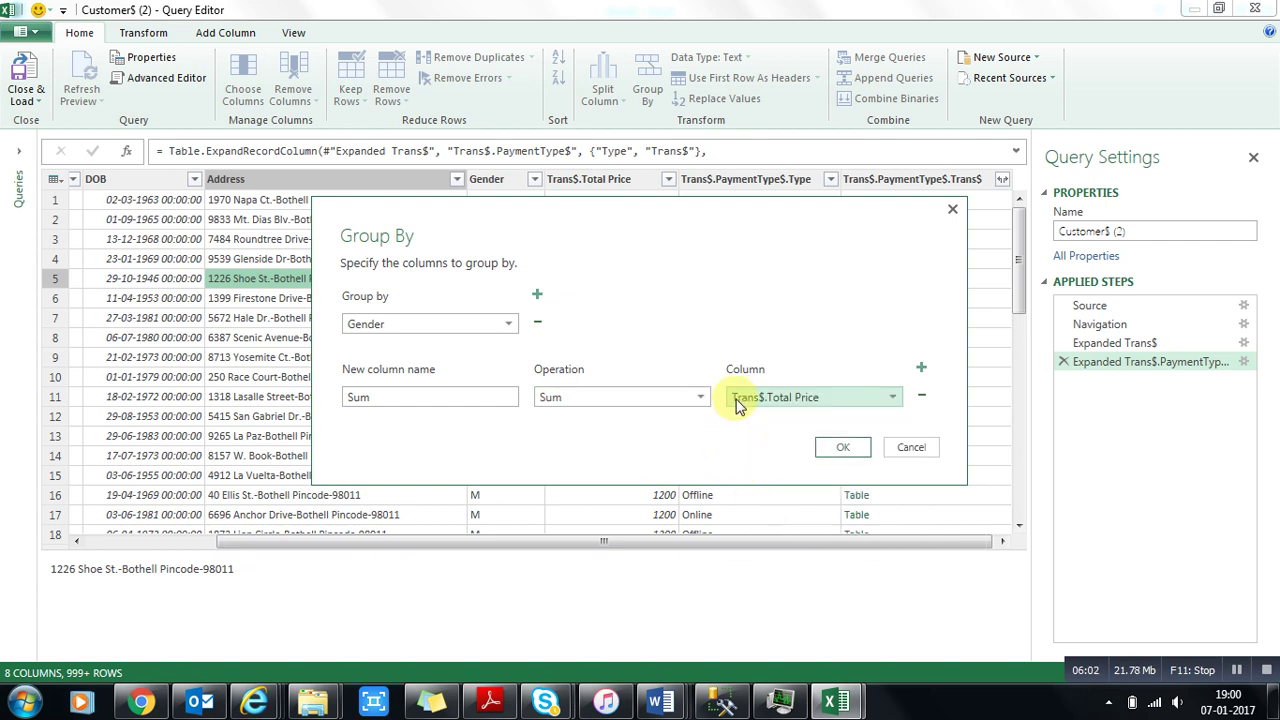
Add Trans$.PaymentType$.Type as a second grouping column and load the grouped result into the workbook
{"action": "left_click", "coordinate": [537, 294]}
{"action": "left_click", "coordinate": [503, 349]}
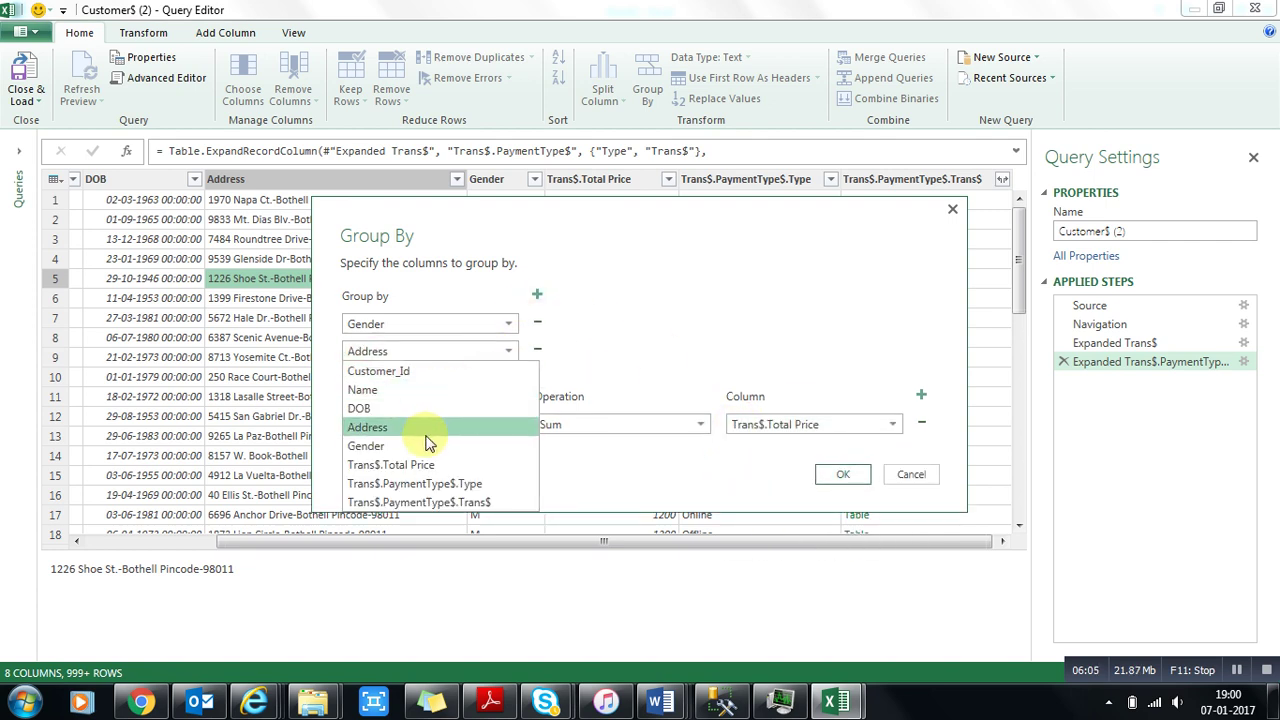
{"action": "left_click", "coordinate": [419, 485]}
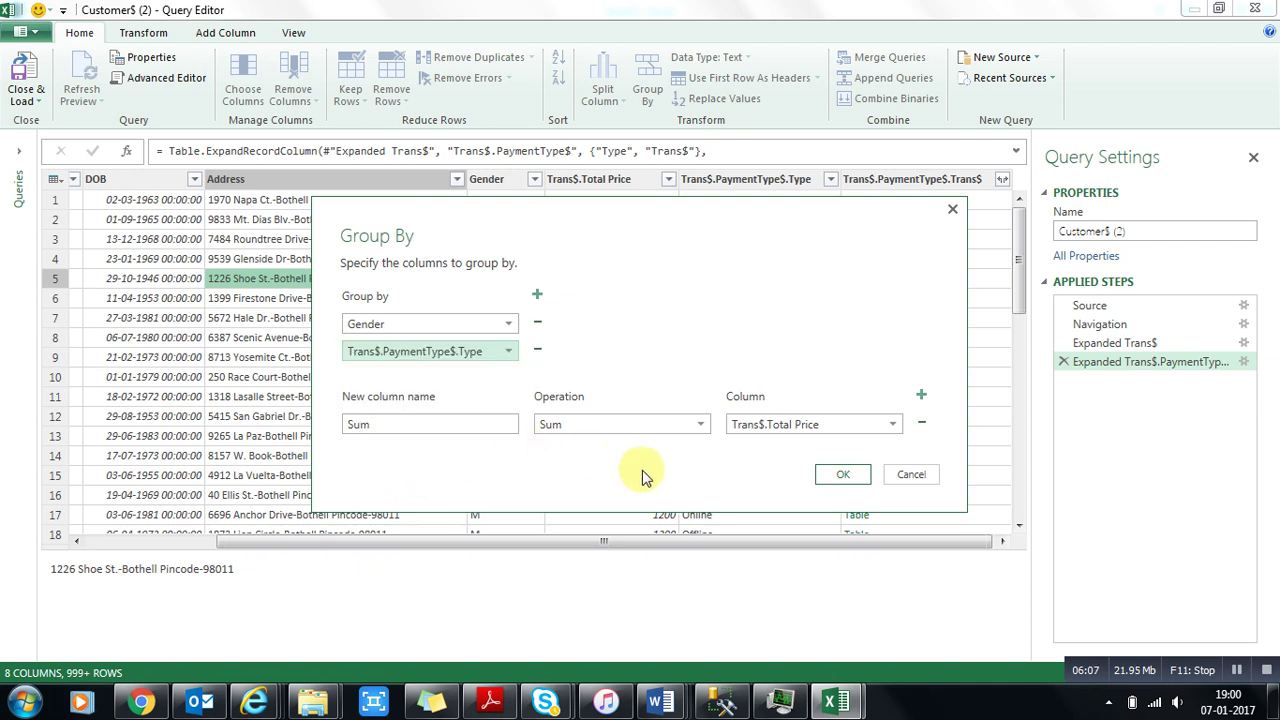
{"action": "left_click", "coordinate": [843, 476]}
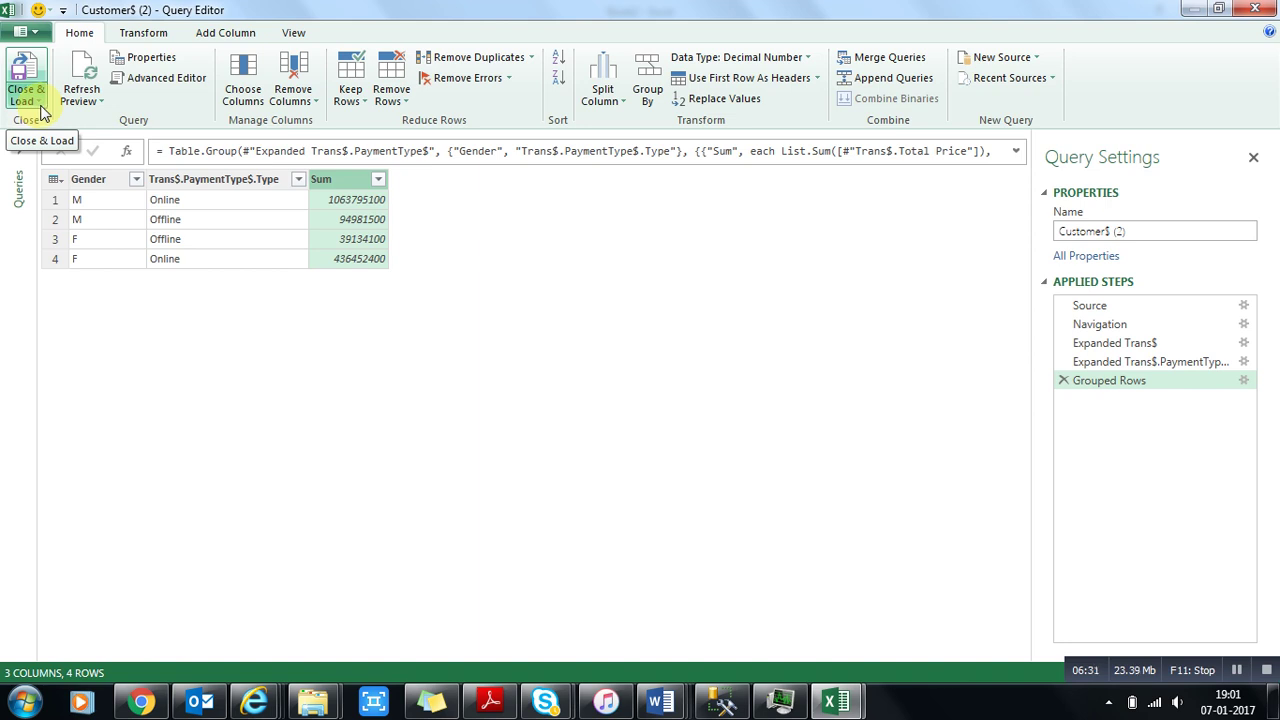
{"action": "left_click", "coordinate": [38, 102]}
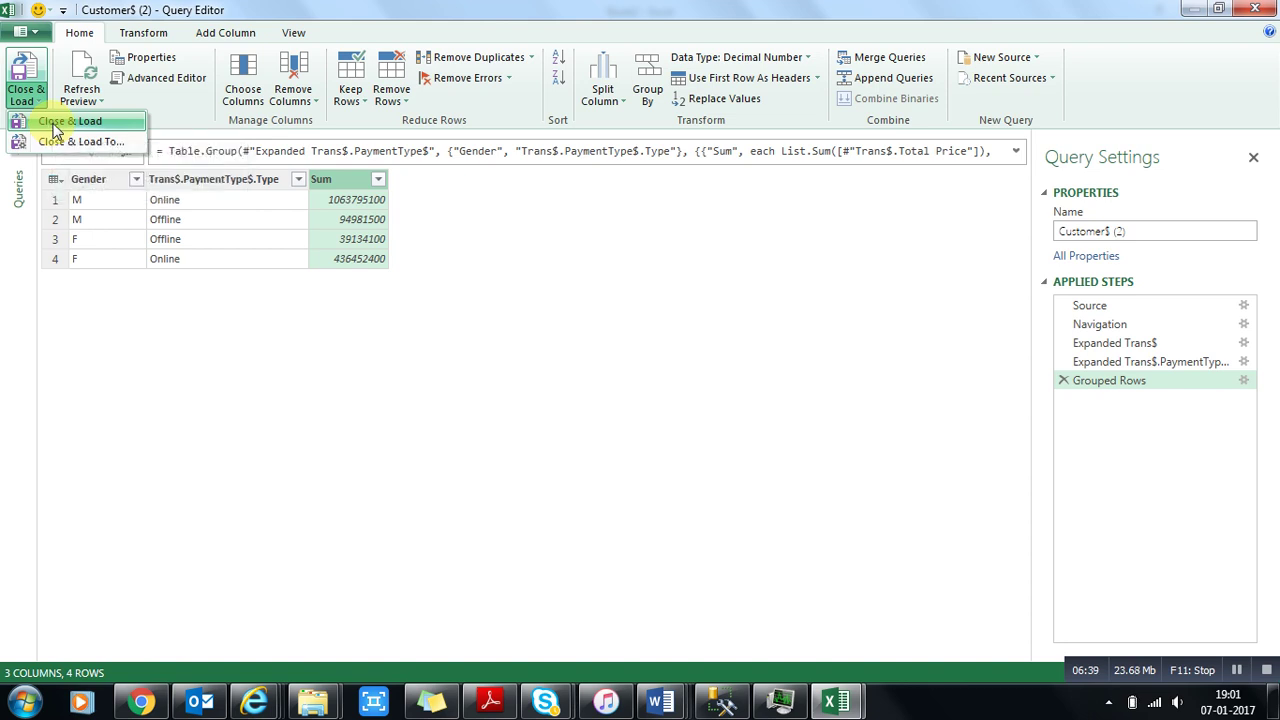
{"action": "left_click", "coordinate": [54, 127]}
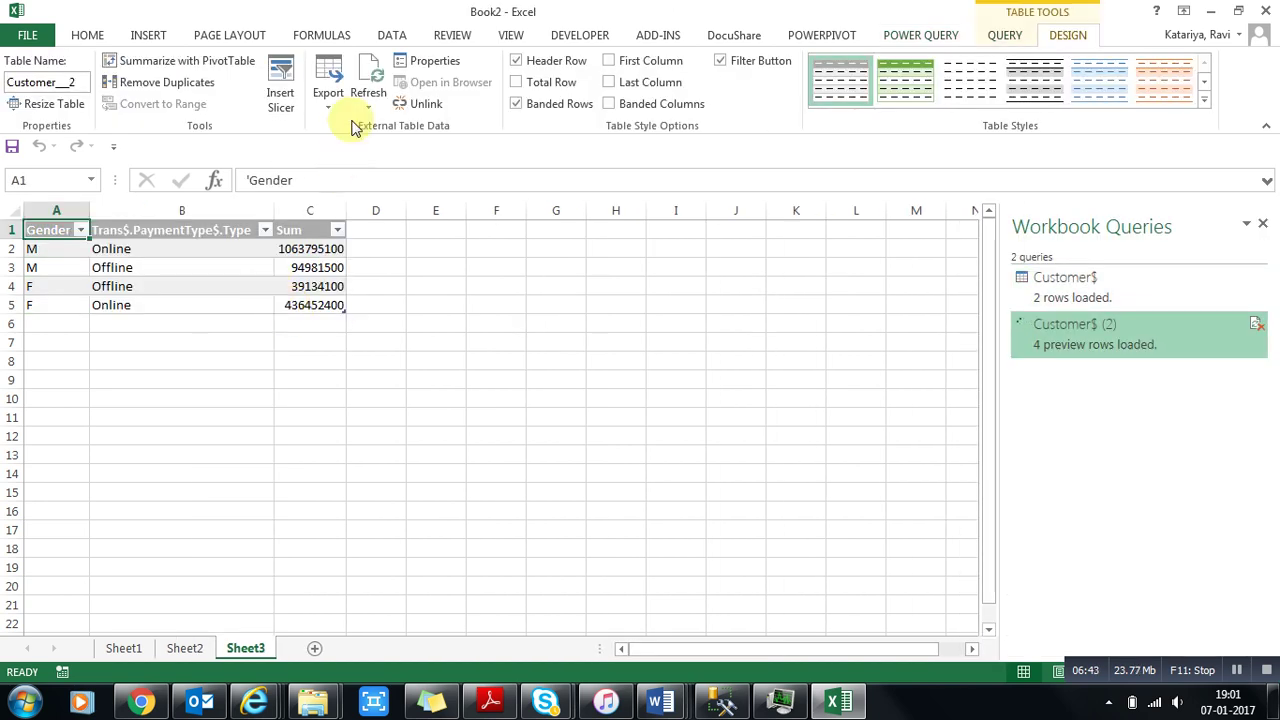
Insert a Gender slicer for the newly loaded table
{"action": "left_click", "coordinate": [279, 93]}
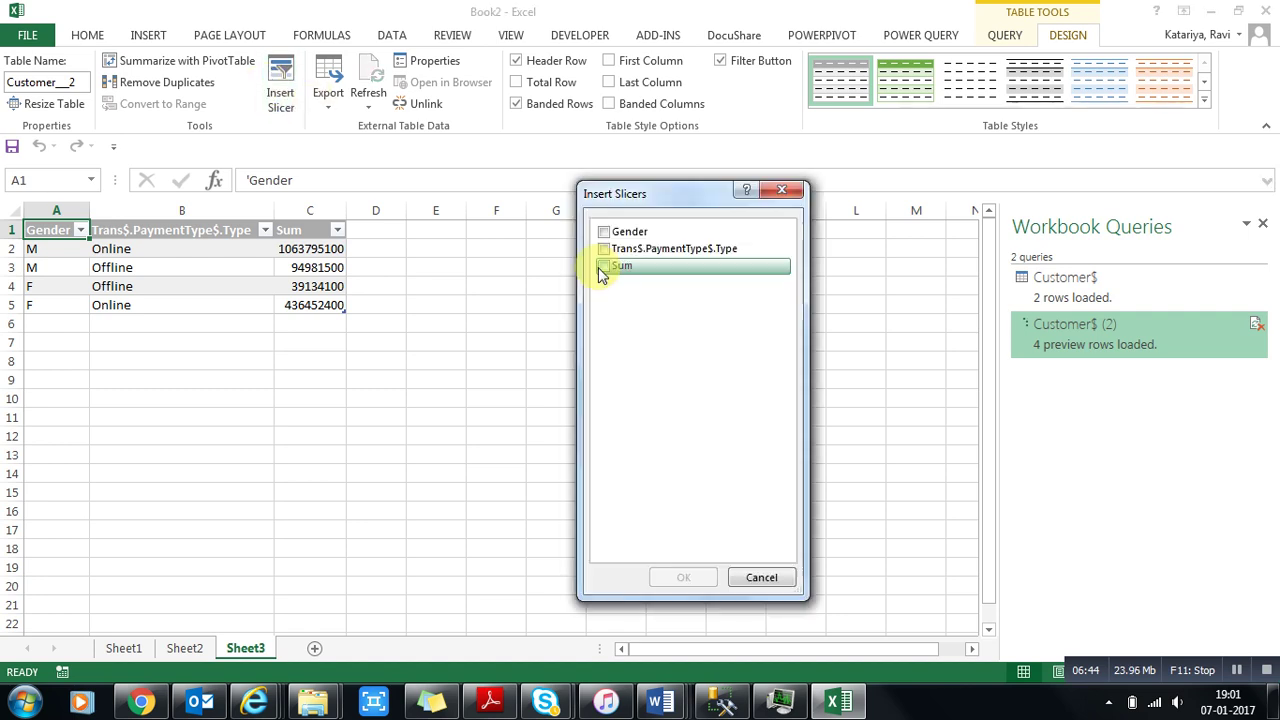
{"action": "left_click", "coordinate": [604, 234]}
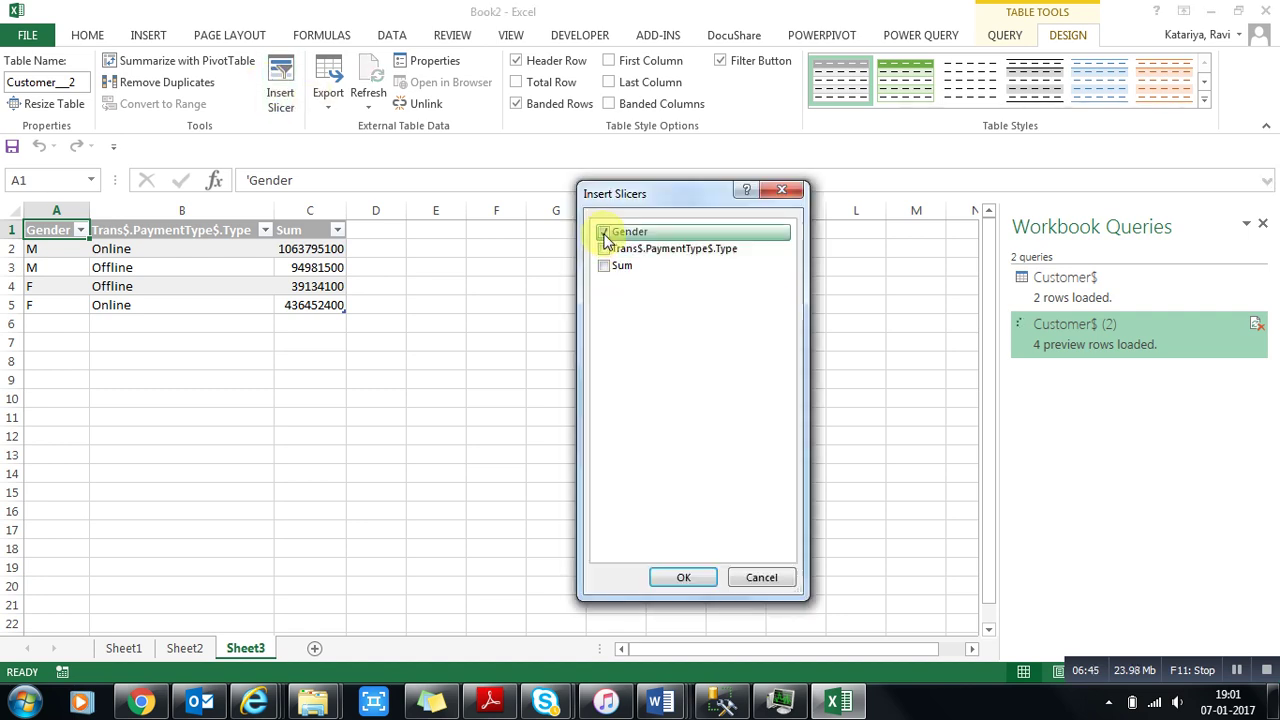
{"action": "left_click", "coordinate": [685, 577]}
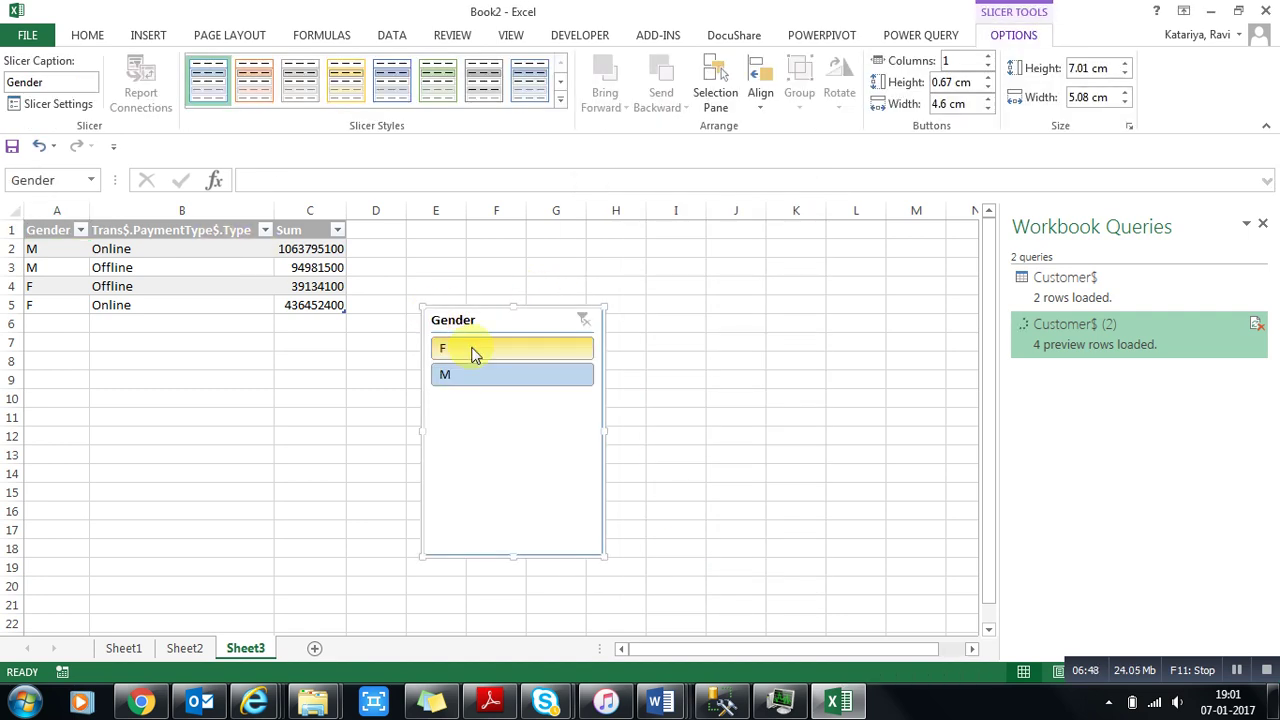
Try out the Gender slicer by switching the table filter back and forth between F and M
{"action": "left_click", "coordinate": [476, 350]}
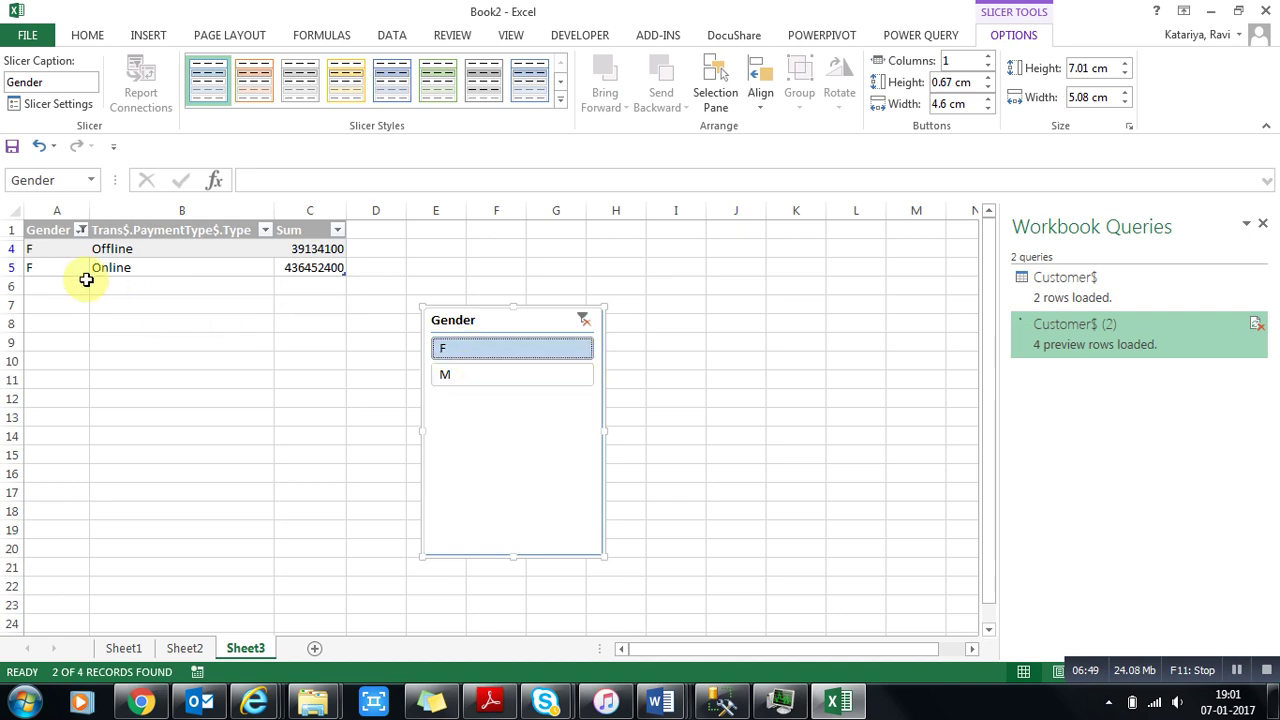
{"action": "left_click", "coordinate": [448, 374]}
{"action": "left_click", "coordinate": [466, 349]}
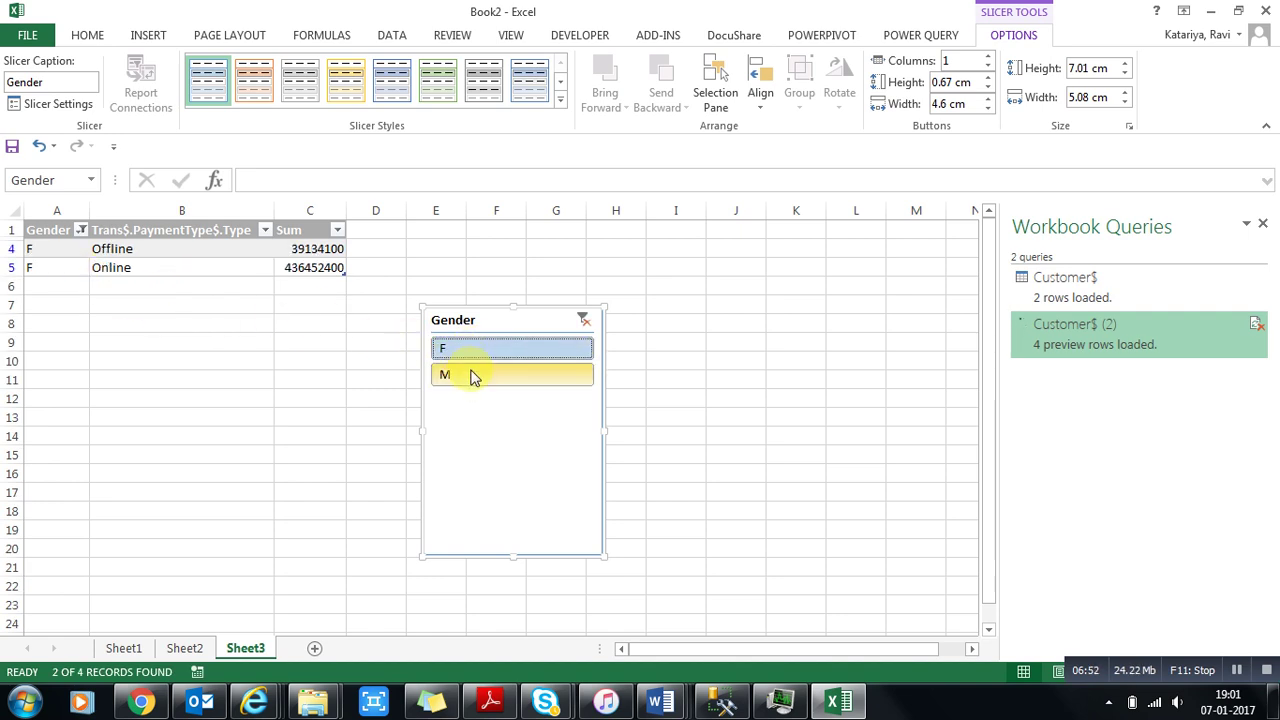
{"action": "left_click", "coordinate": [471, 372]}
{"action": "left_click", "coordinate": [469, 354]}
{"action": "left_click", "coordinate": [471, 370]}
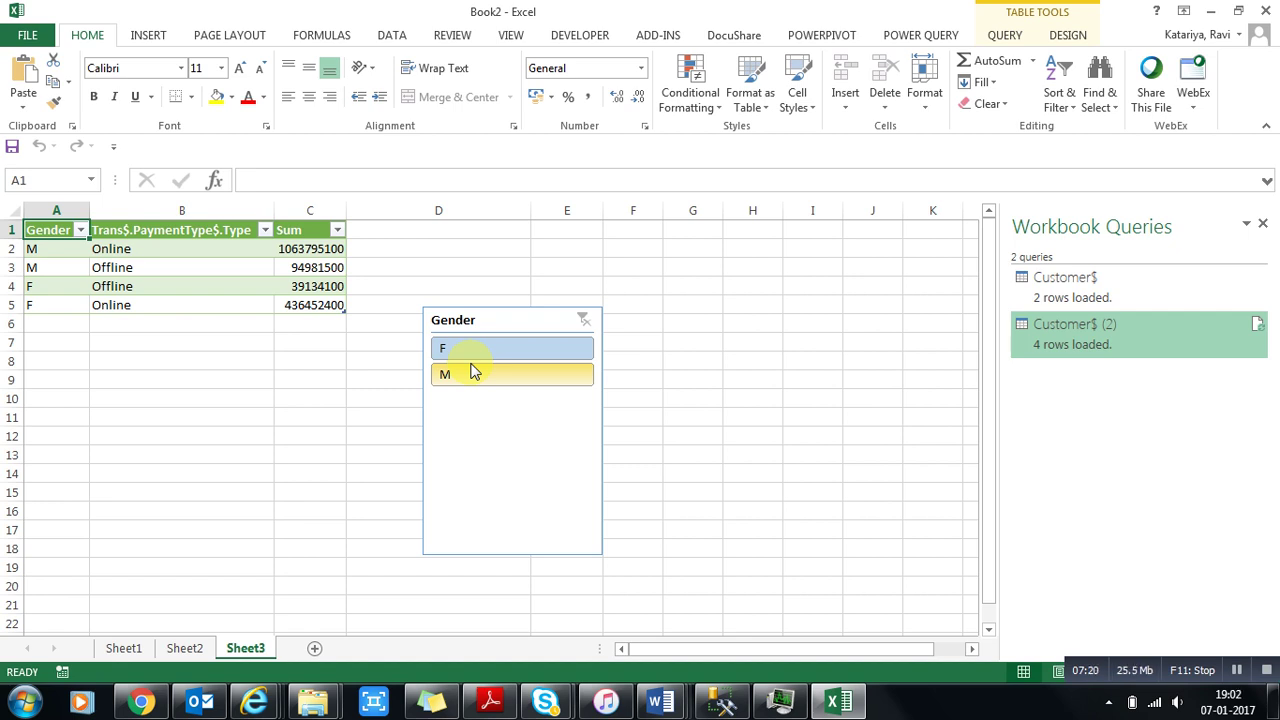
{"action": "left_click", "coordinate": [503, 349]}
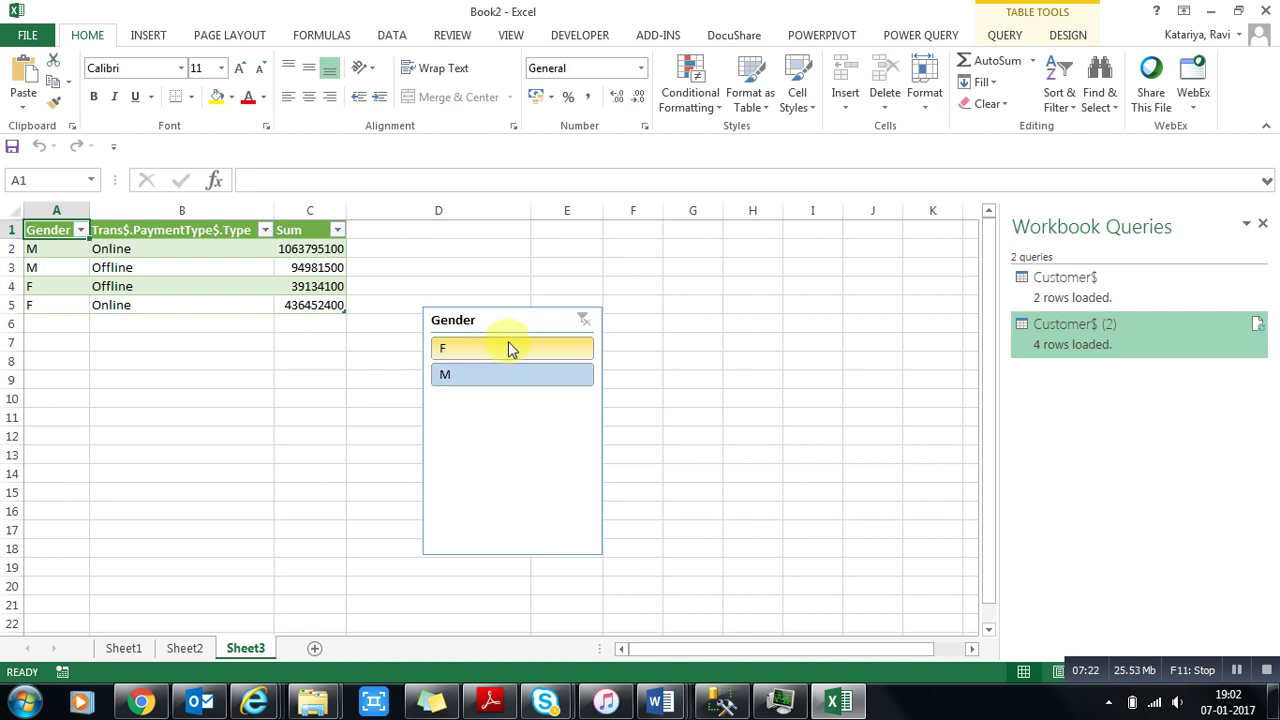